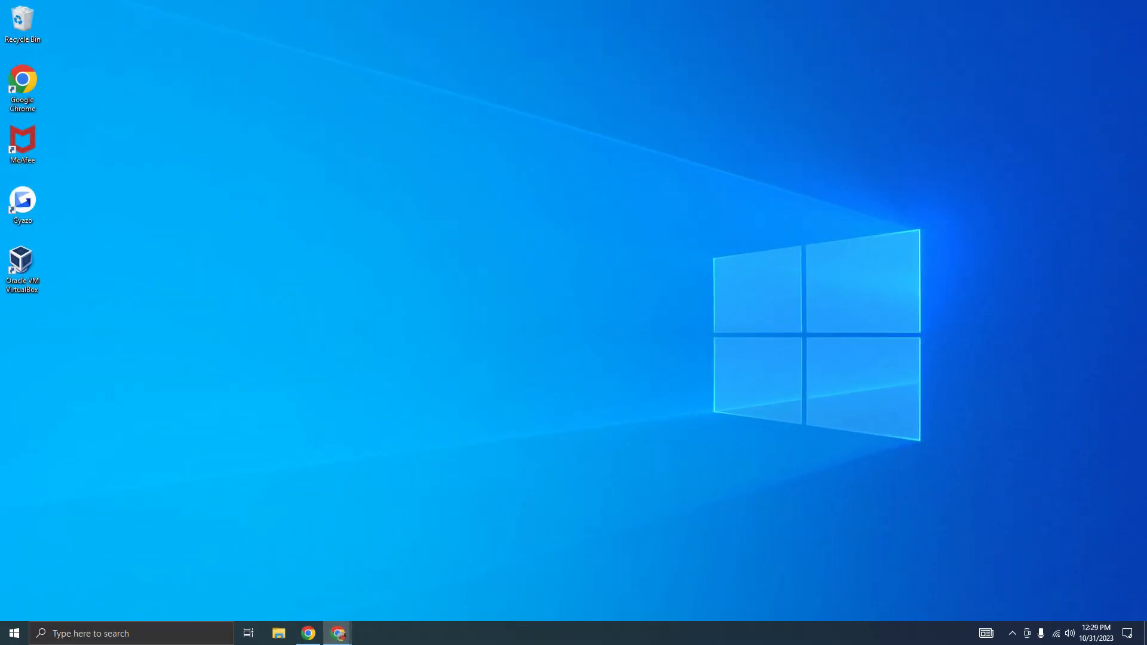
Switch to Chrome and review the download pages for VirtualBox, Windows installation media and Ubuntu Desktop
left_click(308, 633)
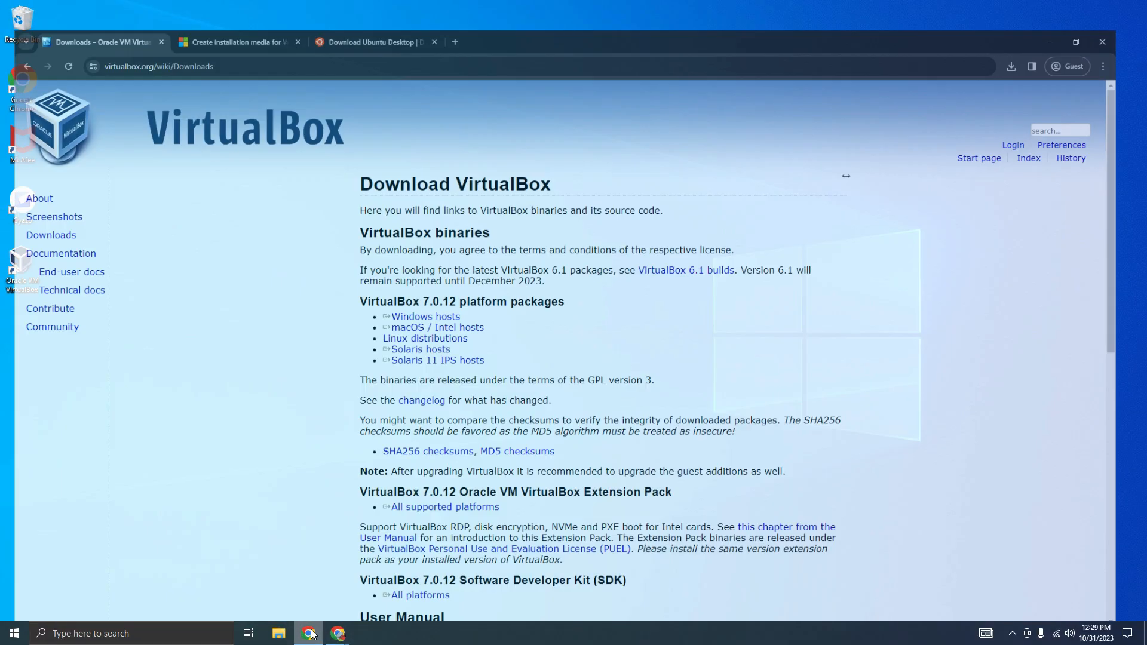
left_click(78, 39)
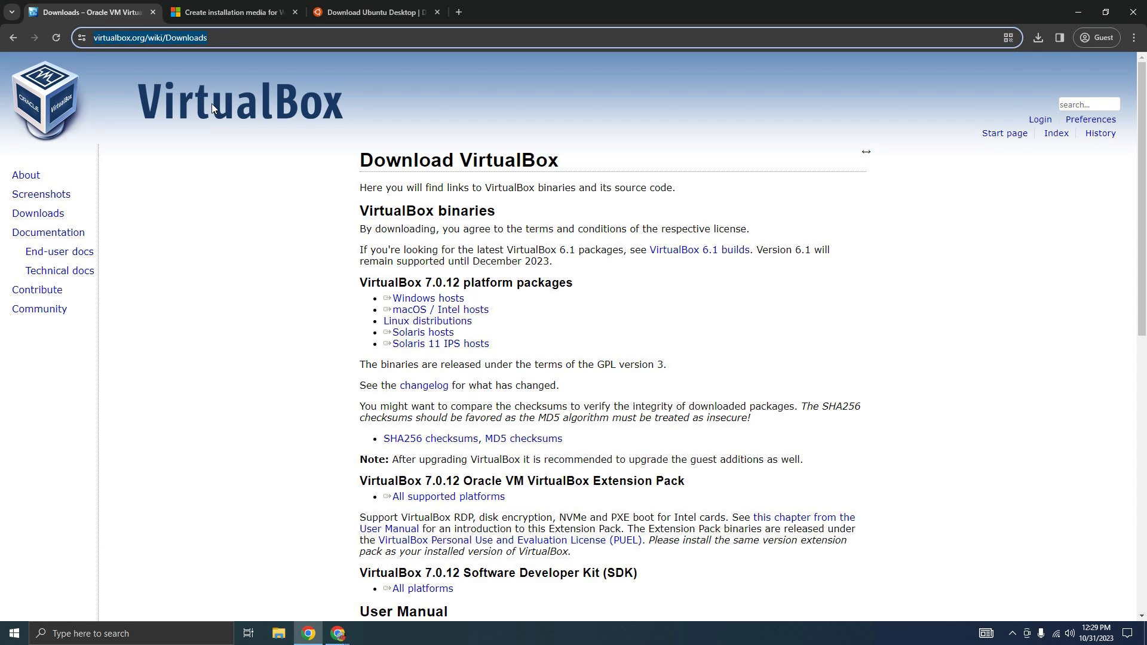
left_click(257, 15)
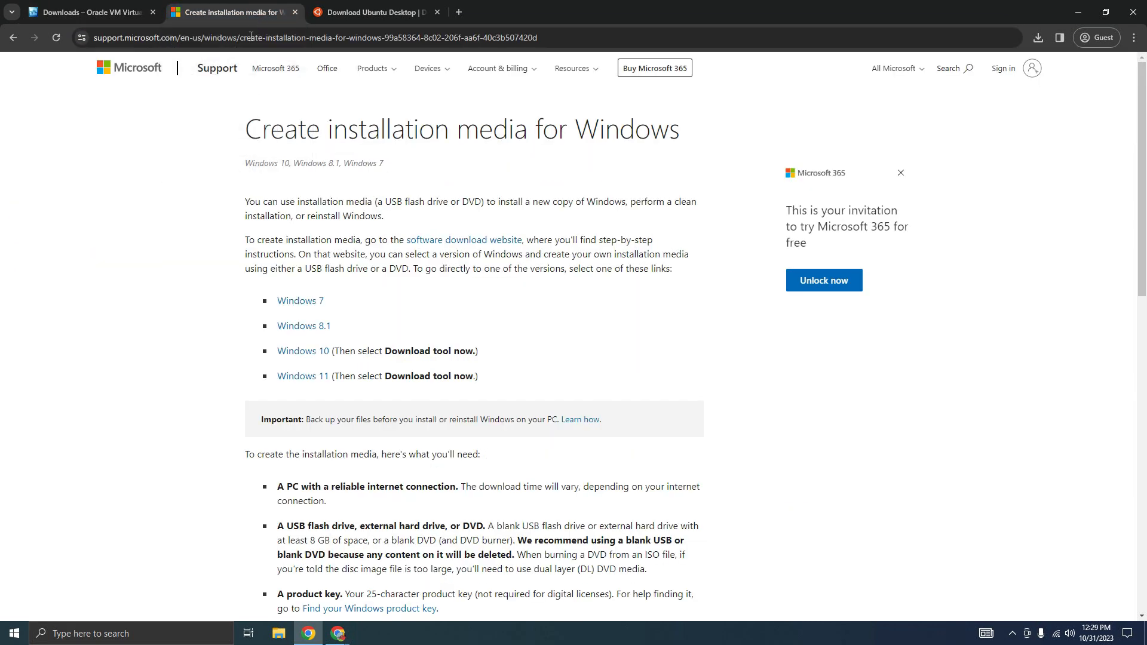
left_click(625, 36)
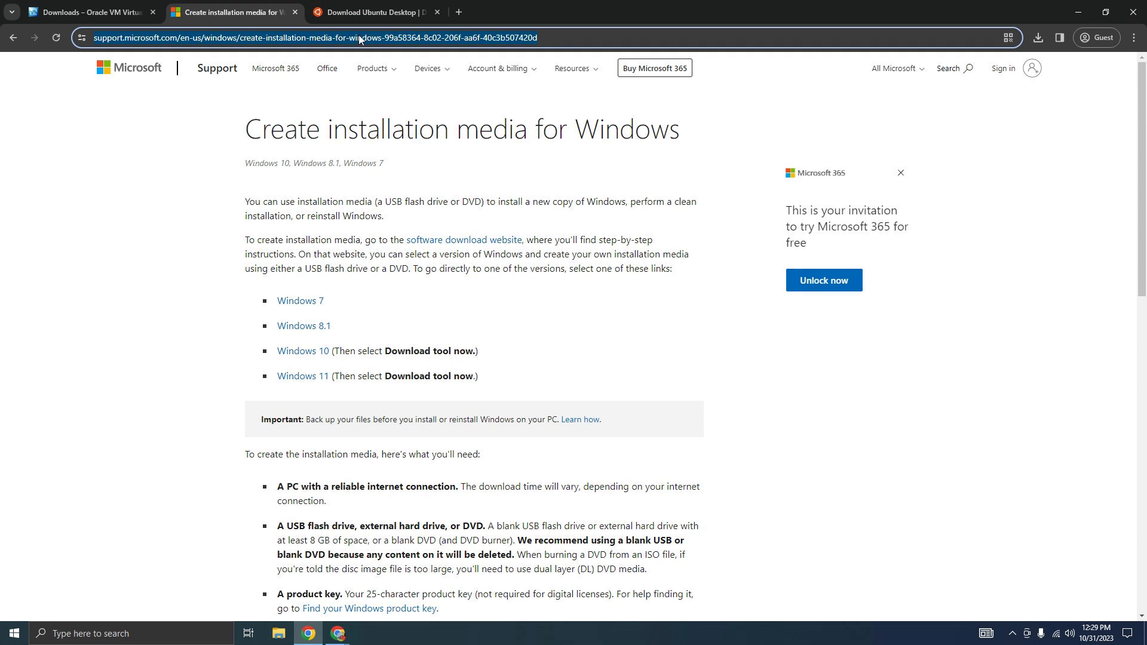
left_click(357, 13)
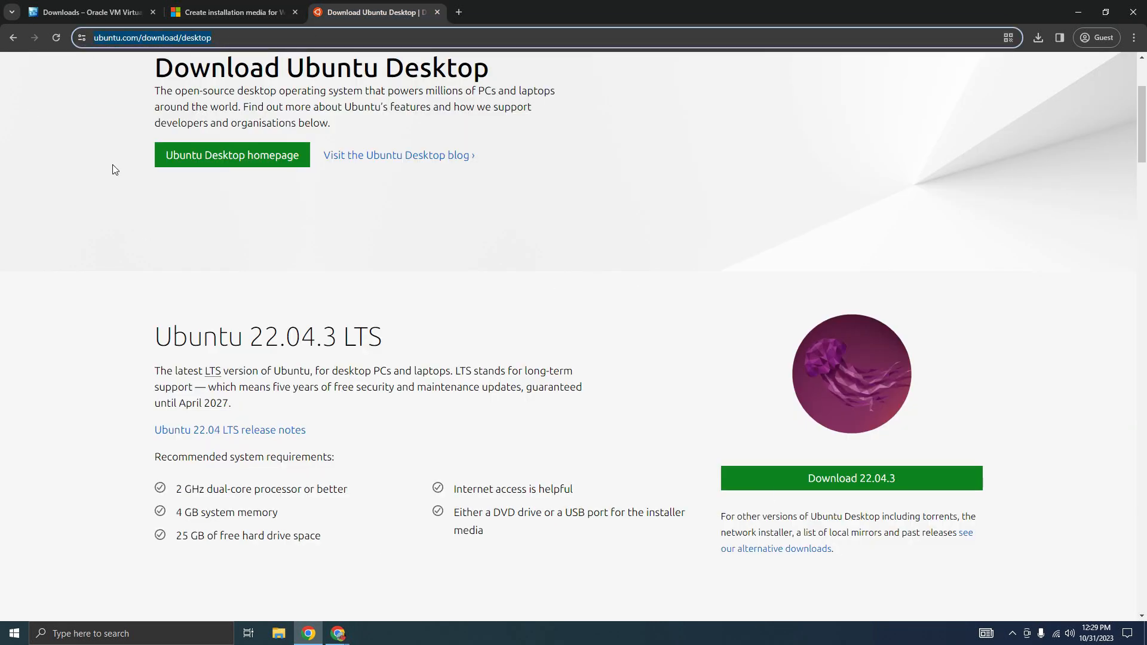
left_click(90, 11)
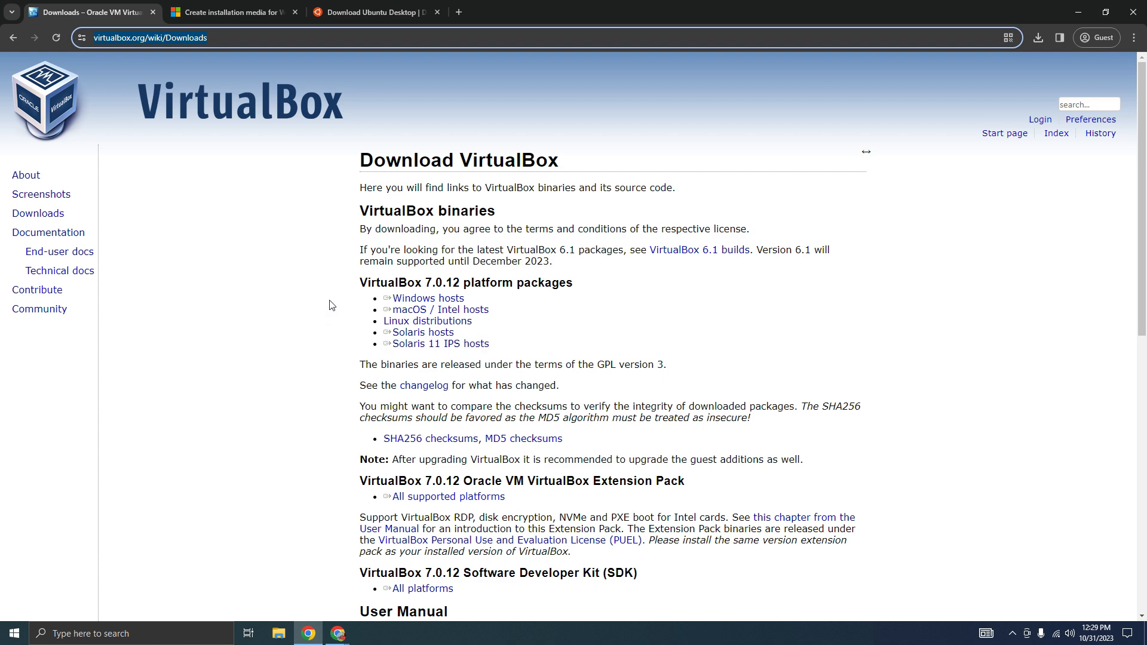
left_click(402, 302)
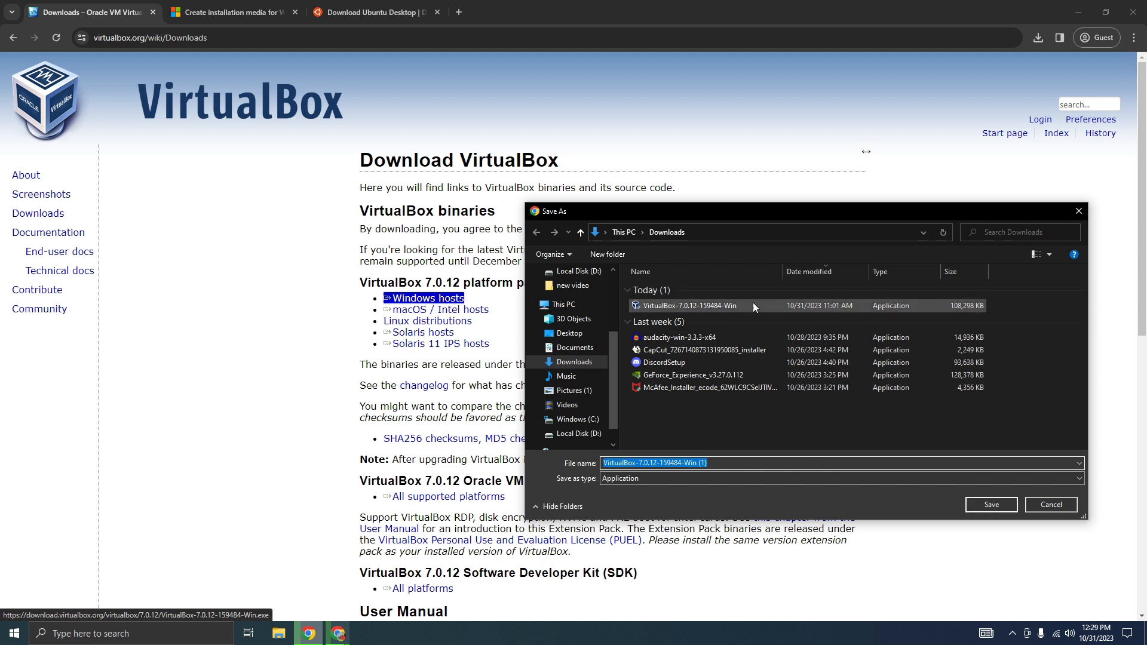
left_click(1059, 507)
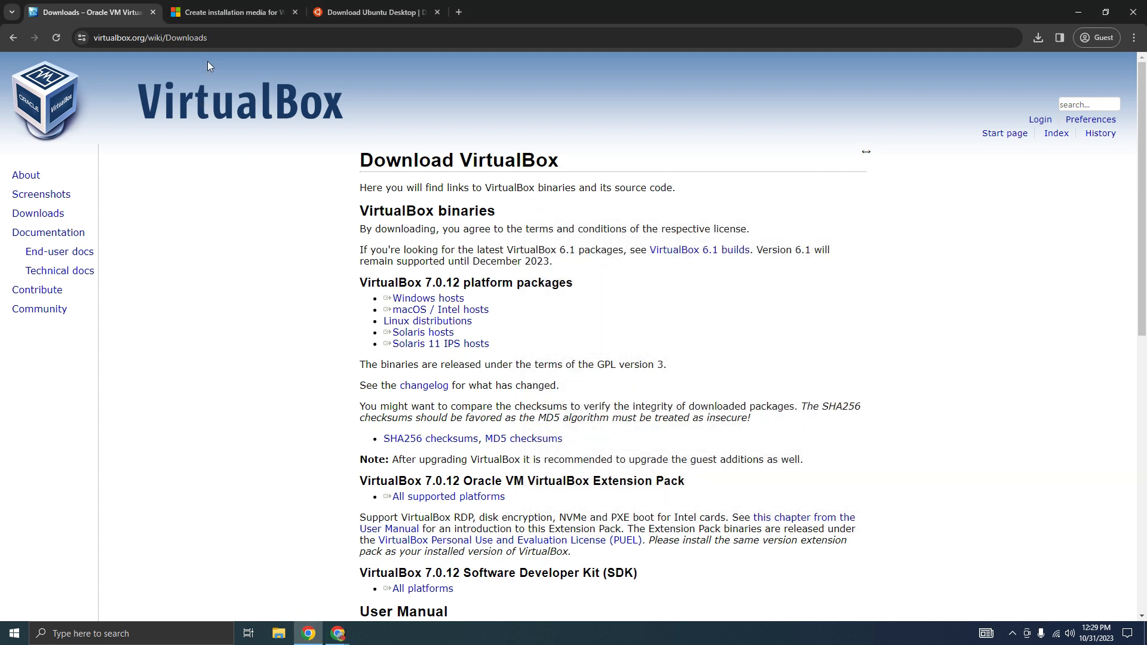
Download the Windows 10 media creation tool from Microsoft's site, saving MediaCreationTool22H2 in the Downloads folder
left_click(216, 9)
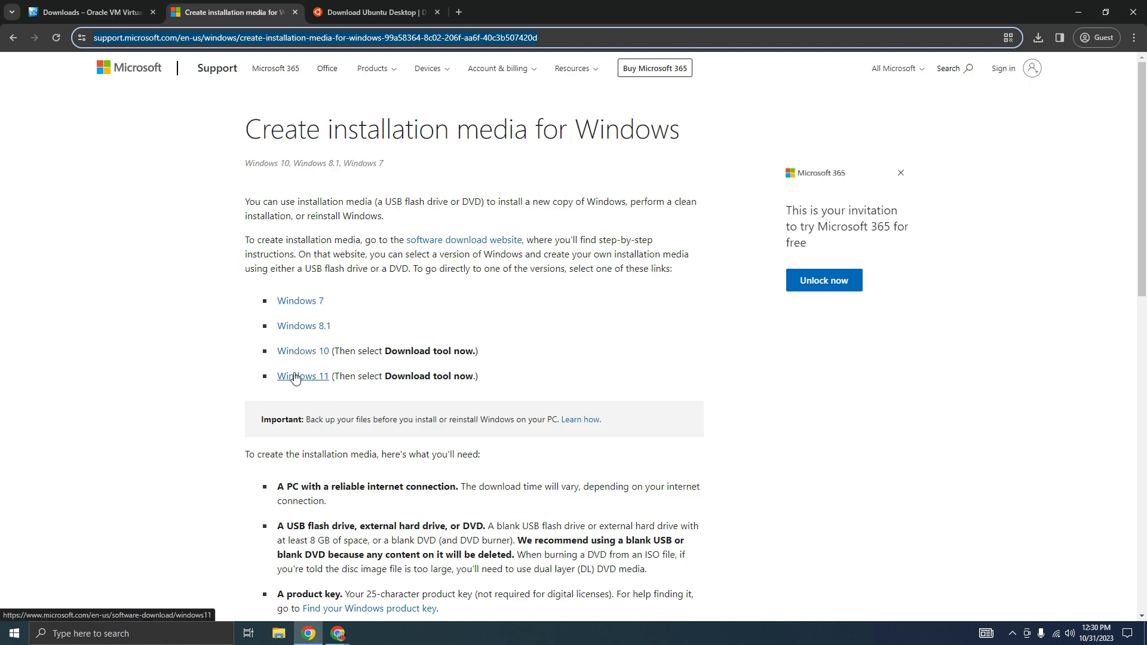
left_click(295, 353)
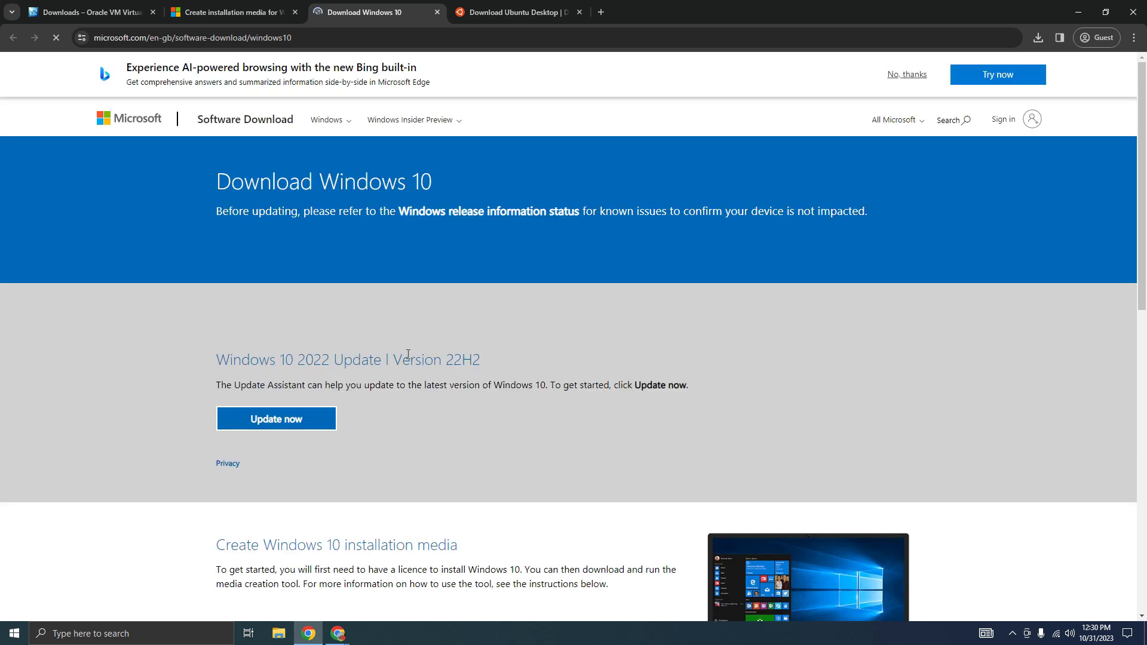
scroll(346, 310, "down", 2)
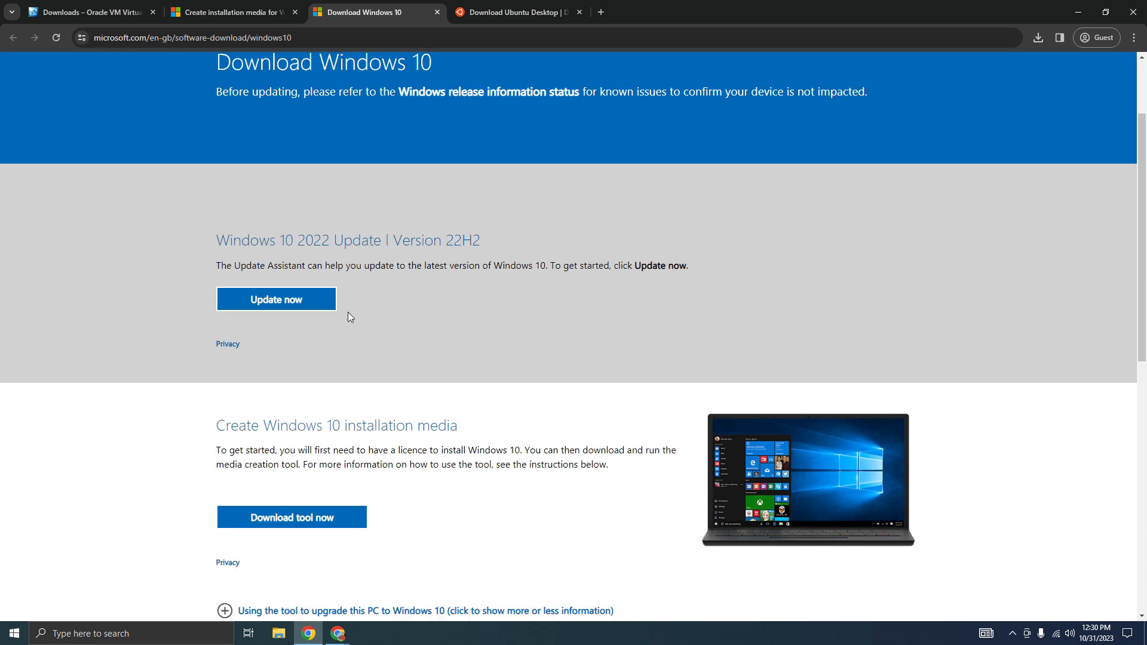
scroll(299, 324, "down", 4)
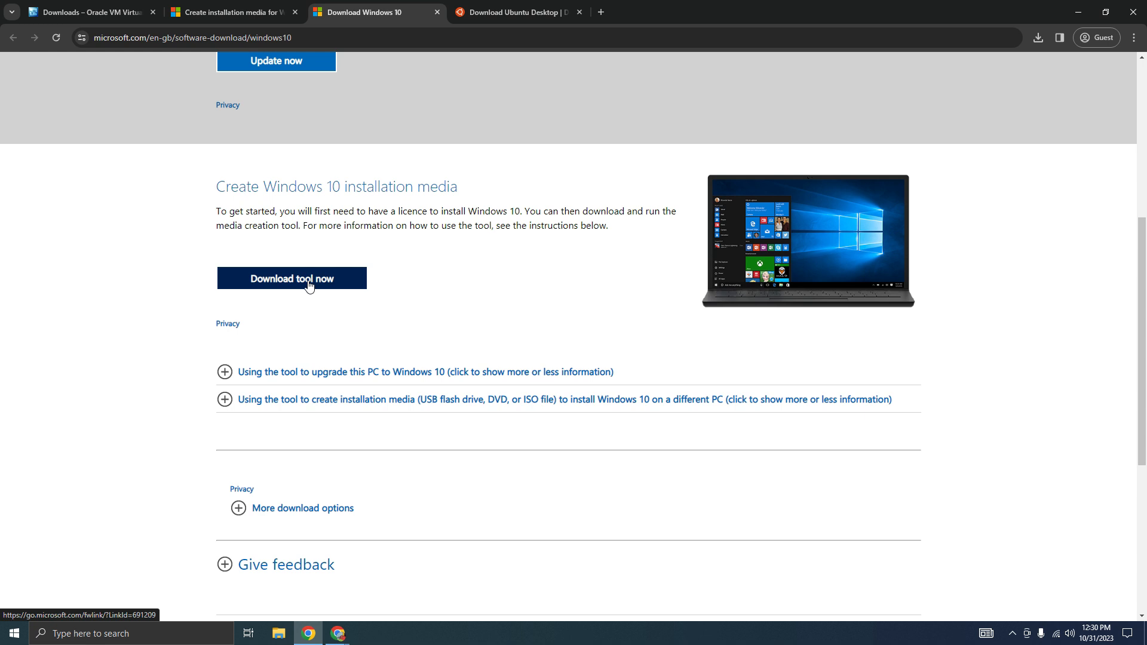
left_click(309, 286)
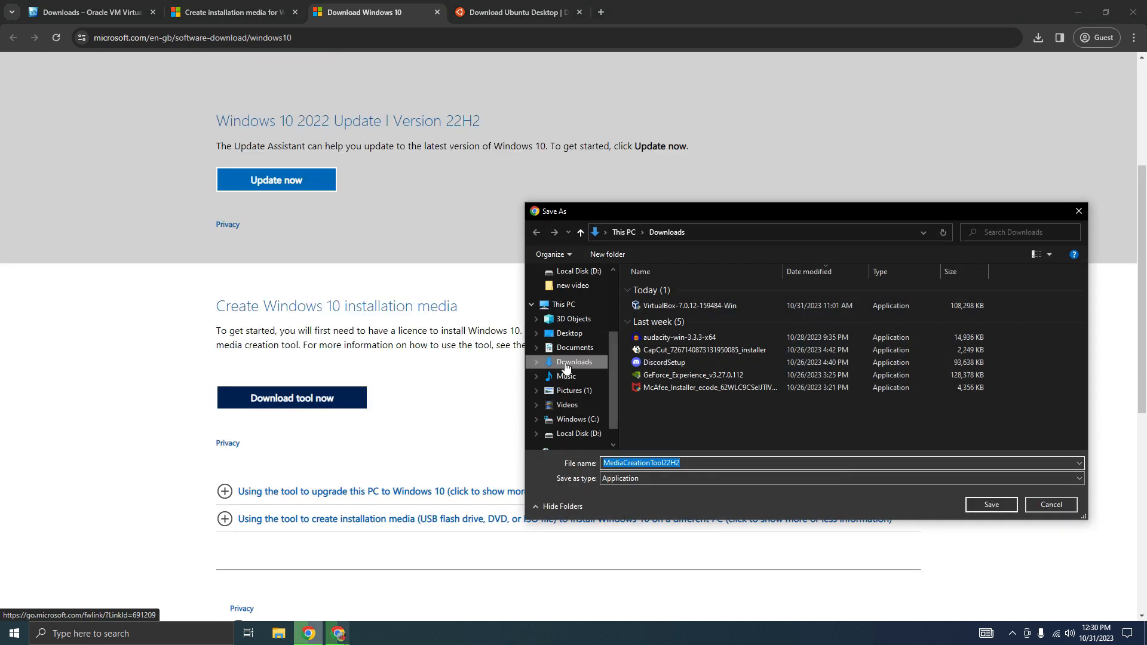
left_click(989, 503)
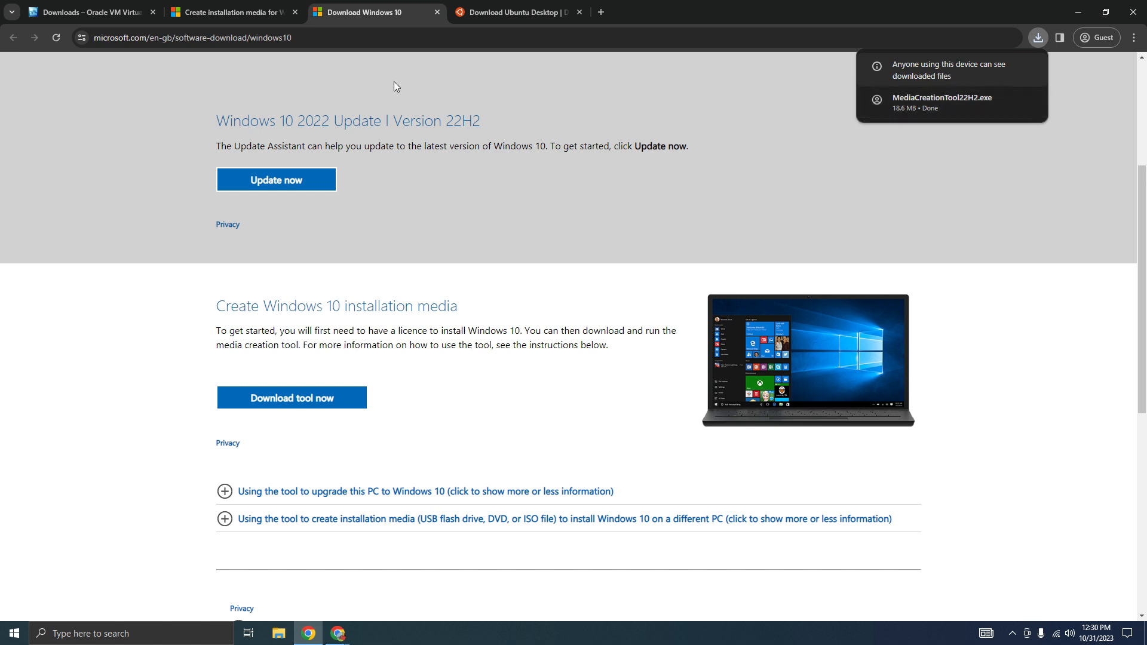
Run the downloaded MediaCreationTool22H2.exe, allow it to make changes to the device, and switch to Windows 10 Setup
left_click(916, 112)
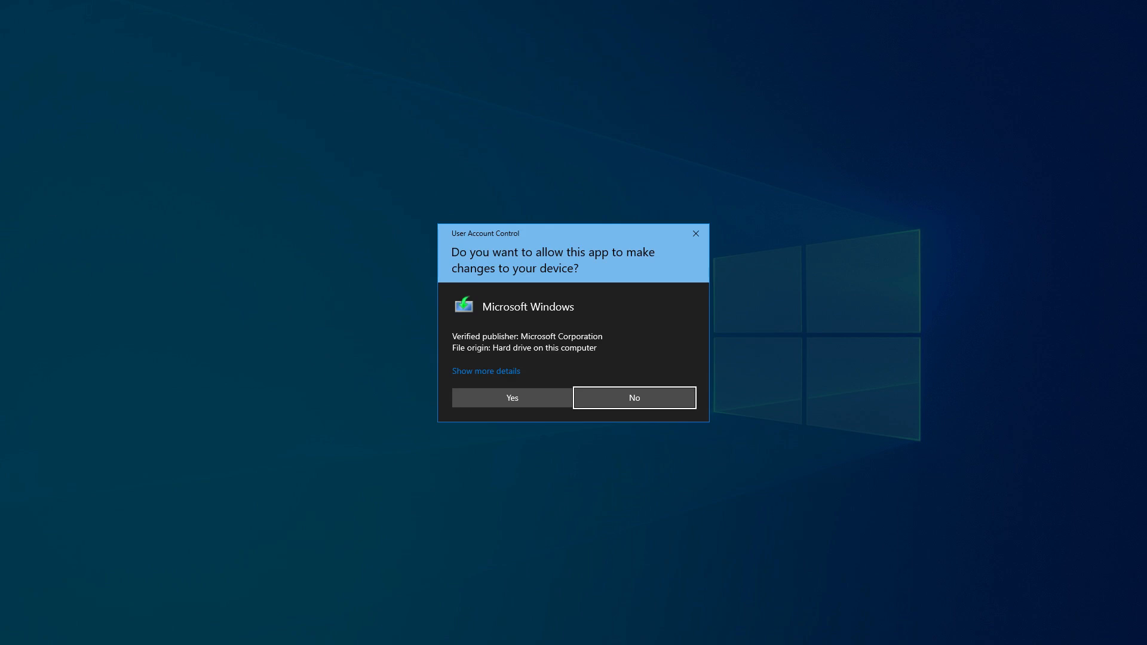
left_click(512, 398)
left_click(1039, 37)
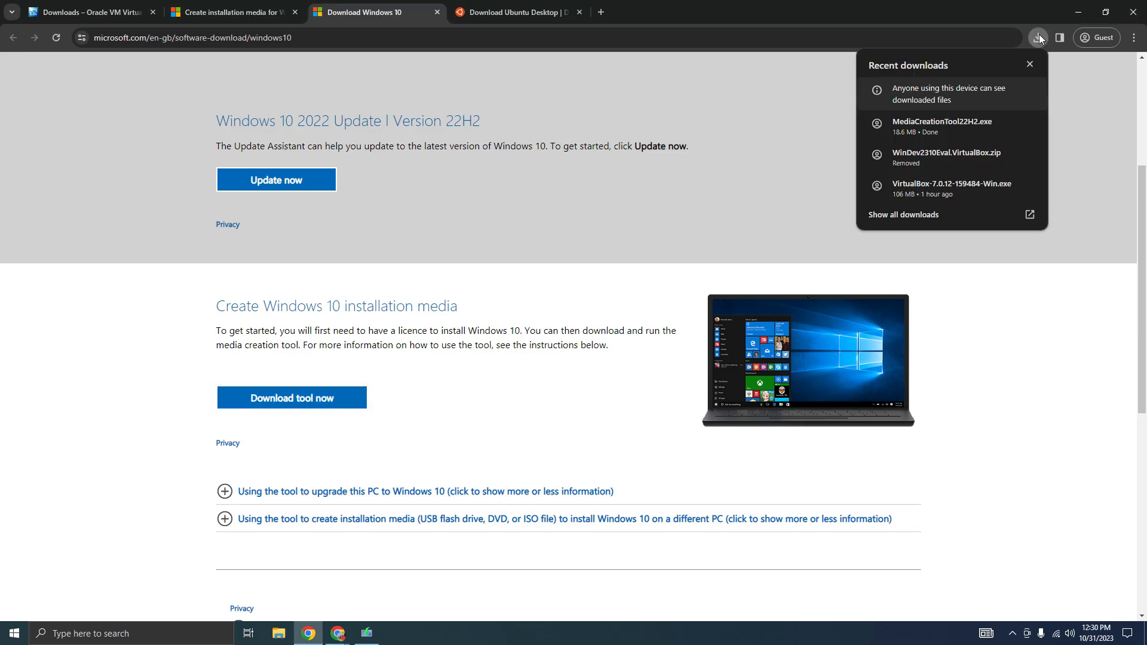
left_click(1029, 64)
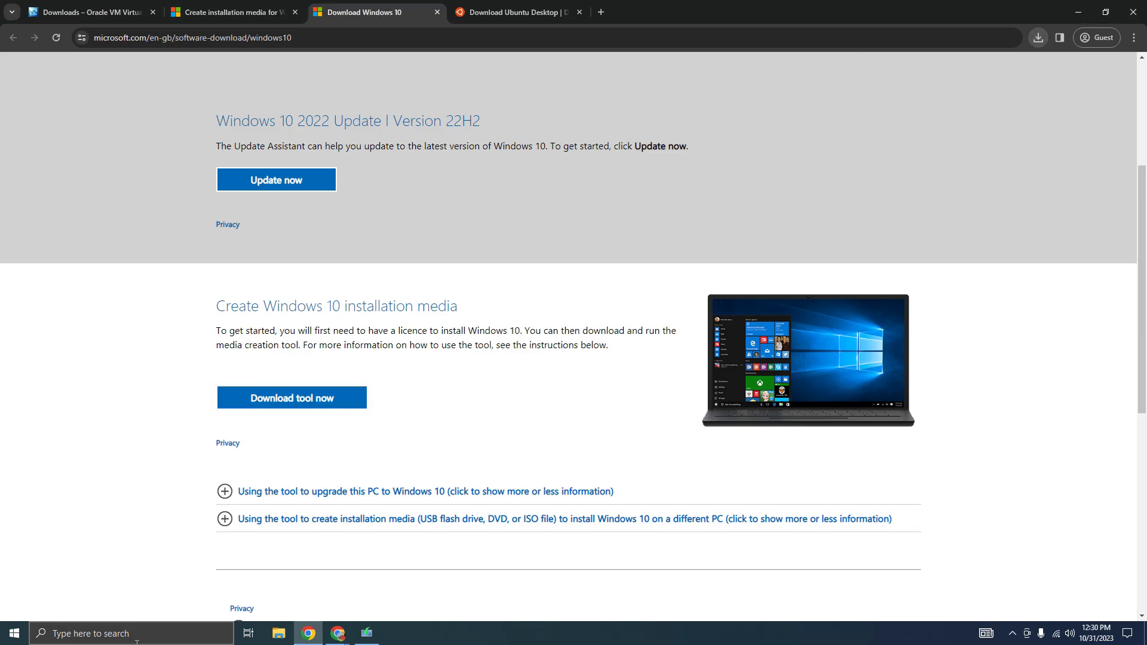
left_click(357, 640)
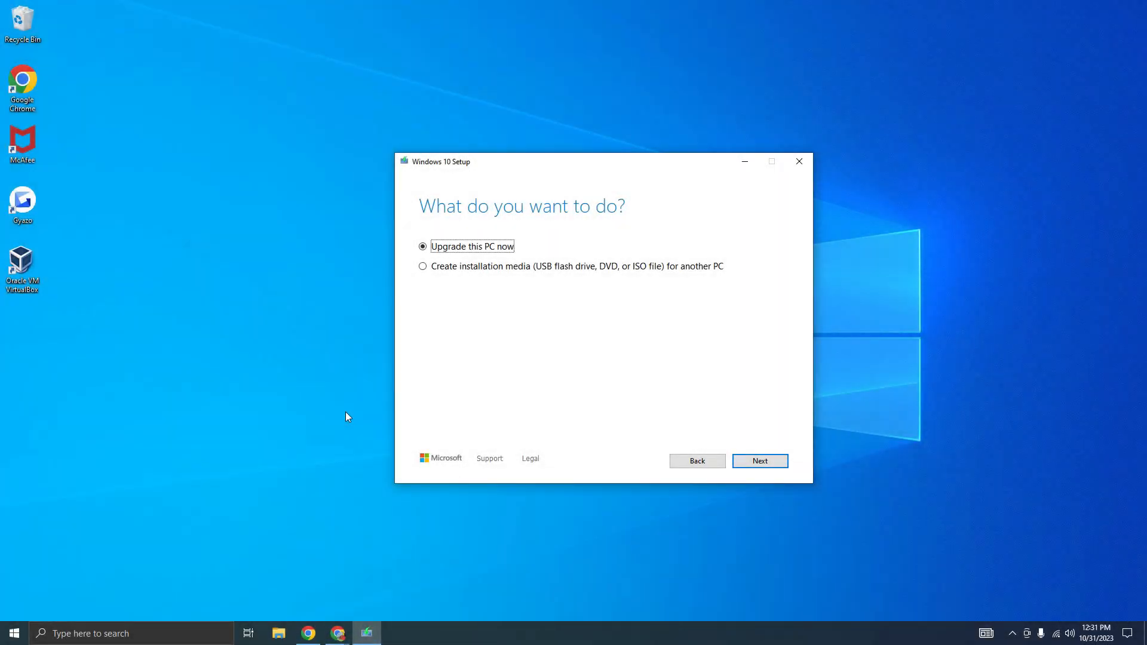
Choose to create installation media for another PC, accept the recommended options, and select ISO file as the media
left_click(447, 264)
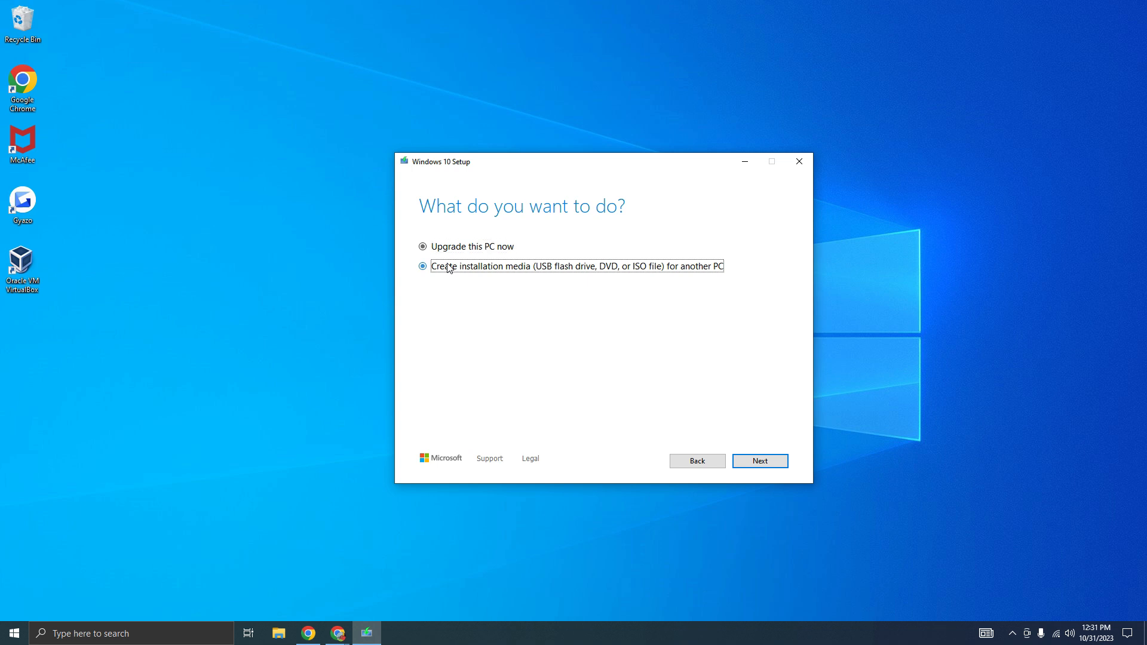
left_click(755, 463)
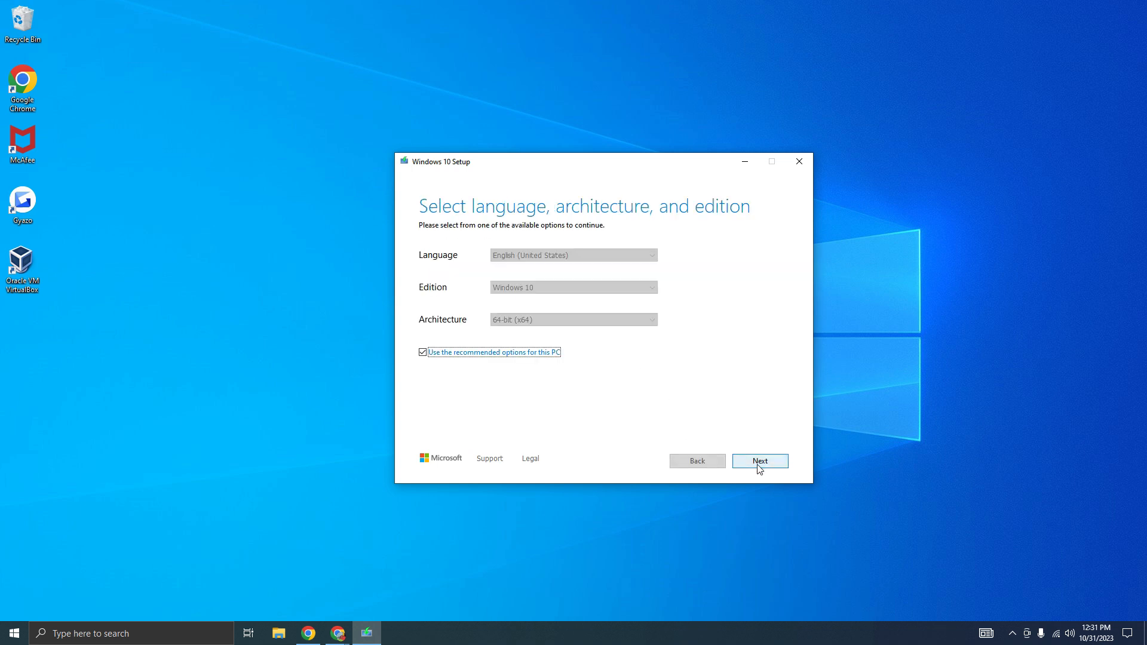
left_click(752, 459)
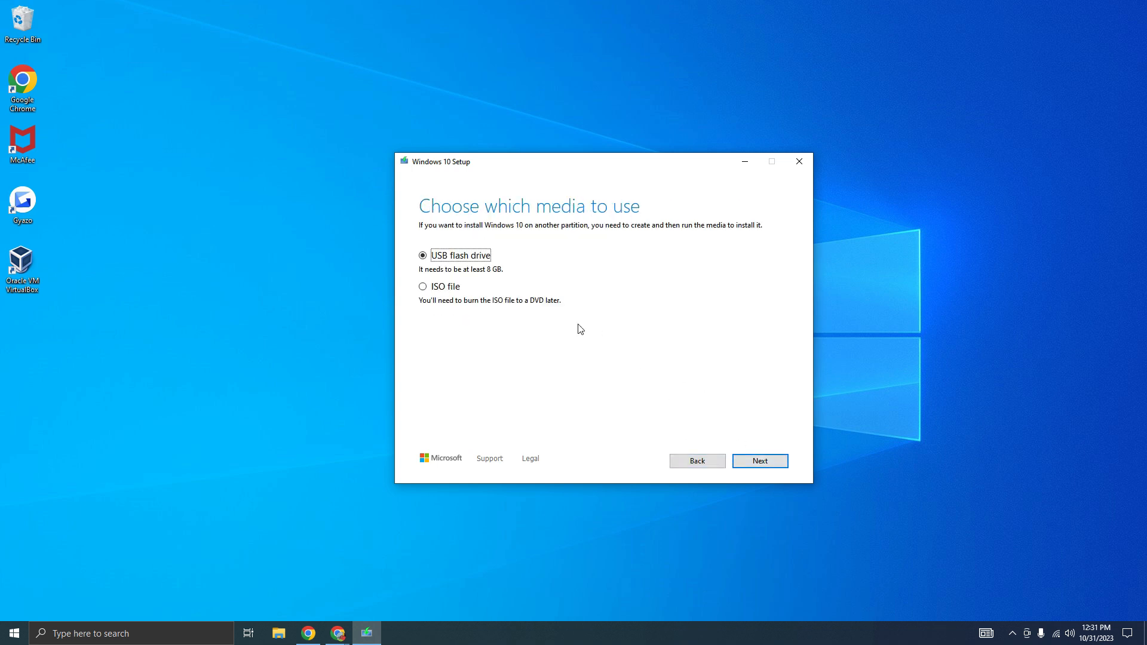
left_click(425, 292)
left_click(756, 461)
Save the ISO file as Windows 10 in the Downloads folder and finish the setup wizard once it is created
left_click(449, 330)
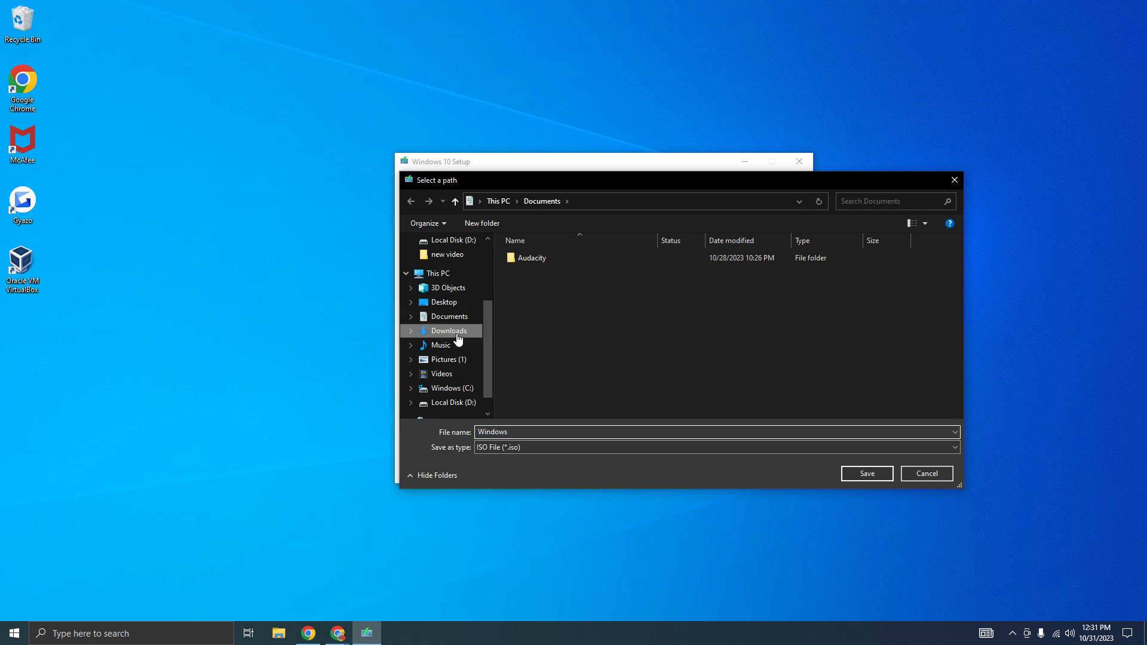
left_click(530, 435)
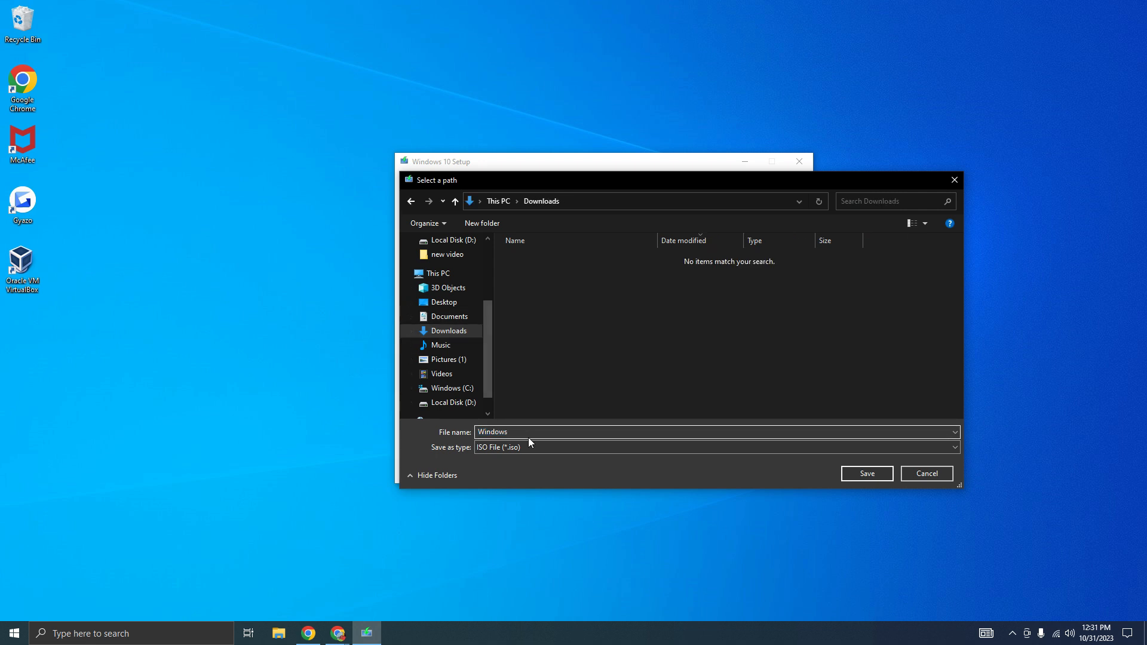
type("0")
left_click(867, 473)
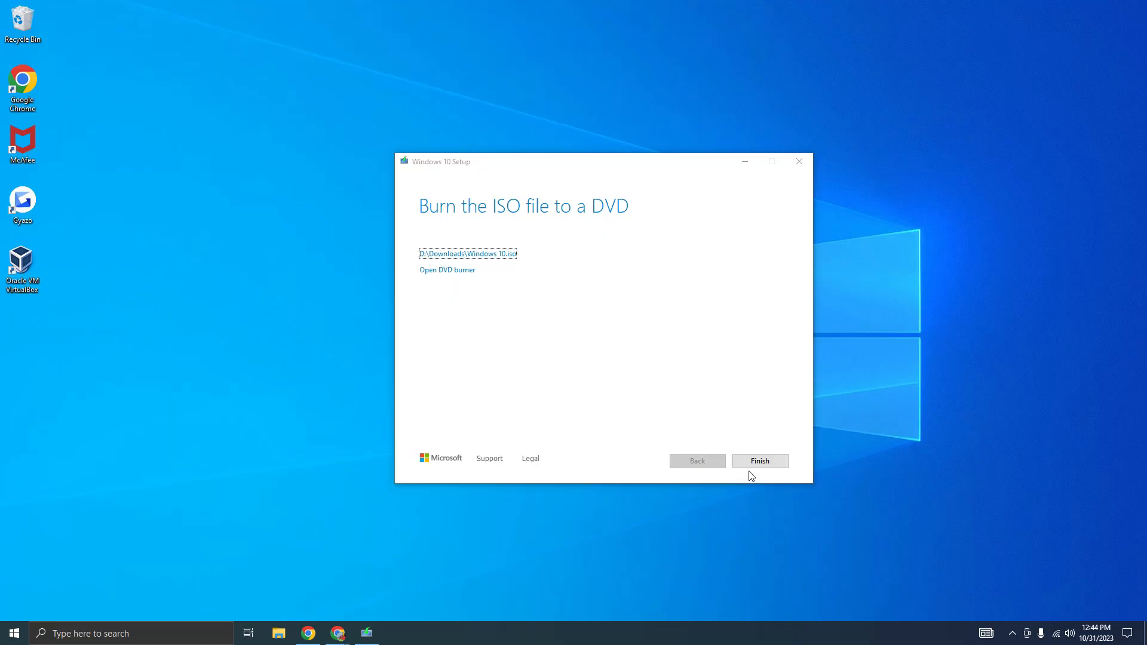
left_click(756, 463)
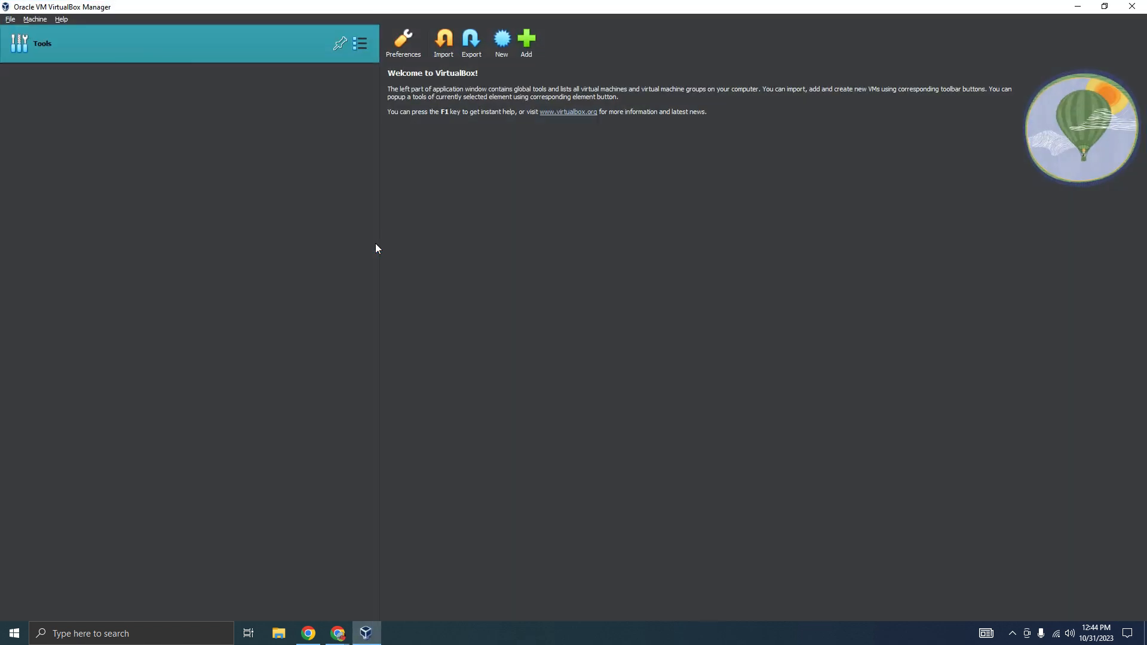
In VirtualBox, start a new virtual machine named Windows 10 vm without selecting an ISO image
left_click(502, 40)
type("Windows 10 vm")
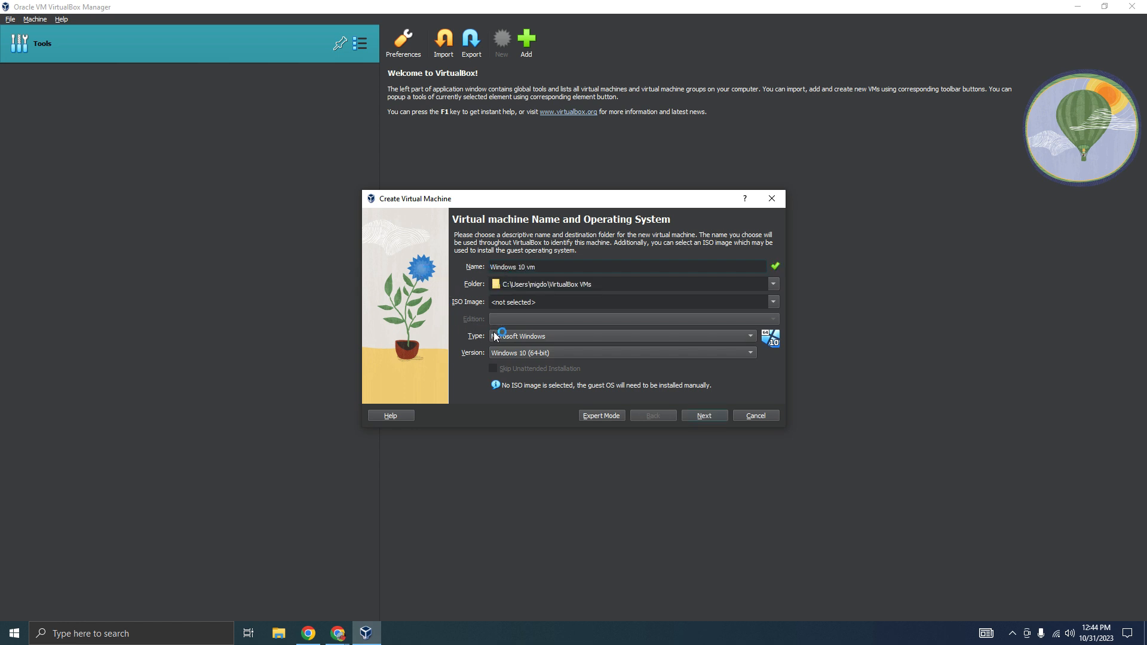
left_click(705, 416)
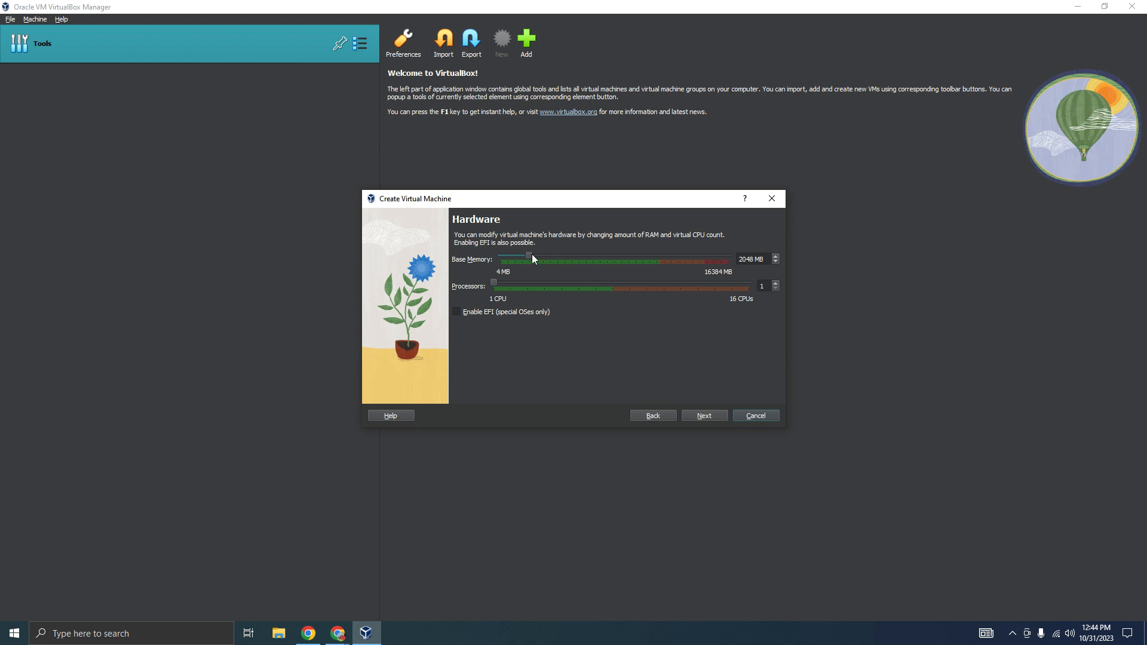
Set the base memory to 4096 MB, accept the 50 GB virtual hard disk, and finish creating the machine
left_click_drag(537, 255, 562, 260)
left_click(708, 415)
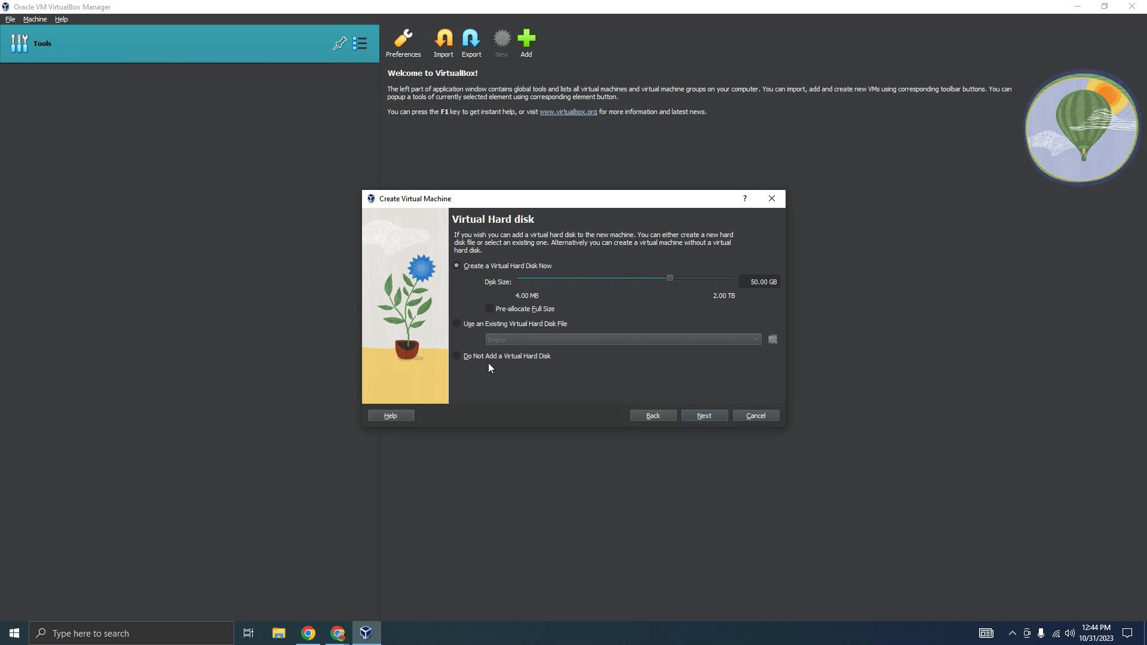
left_click(708, 415)
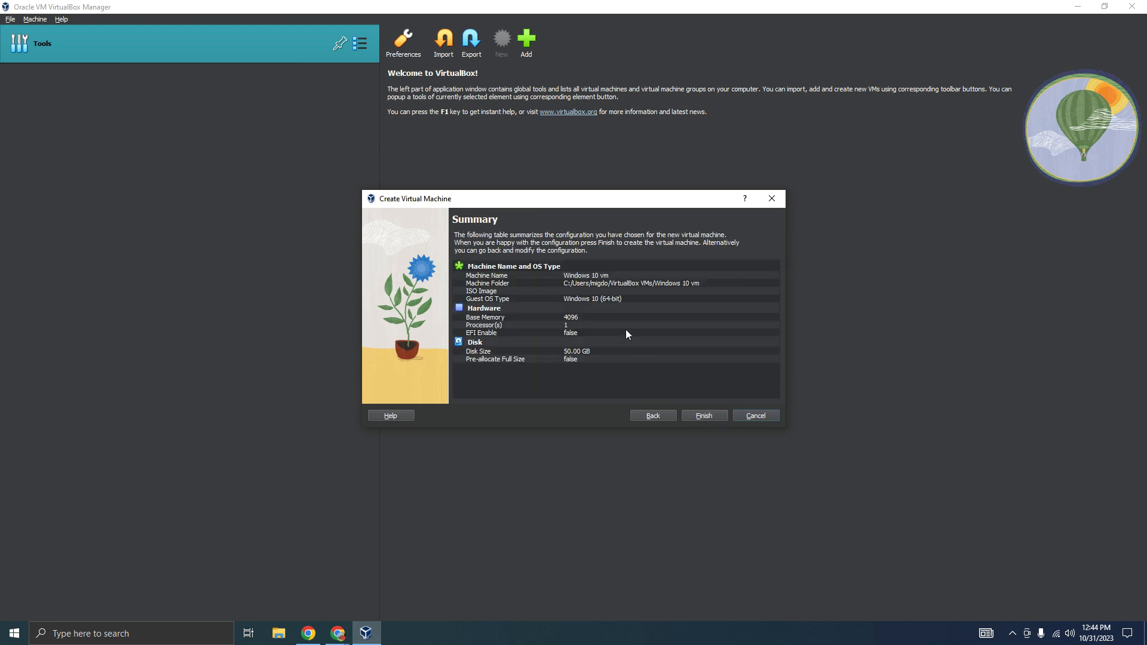
left_click(706, 417)
Load the Windows 10 ISO from Downloads into the empty optical drive in the virtual machine's storage settings
left_click(452, 51)
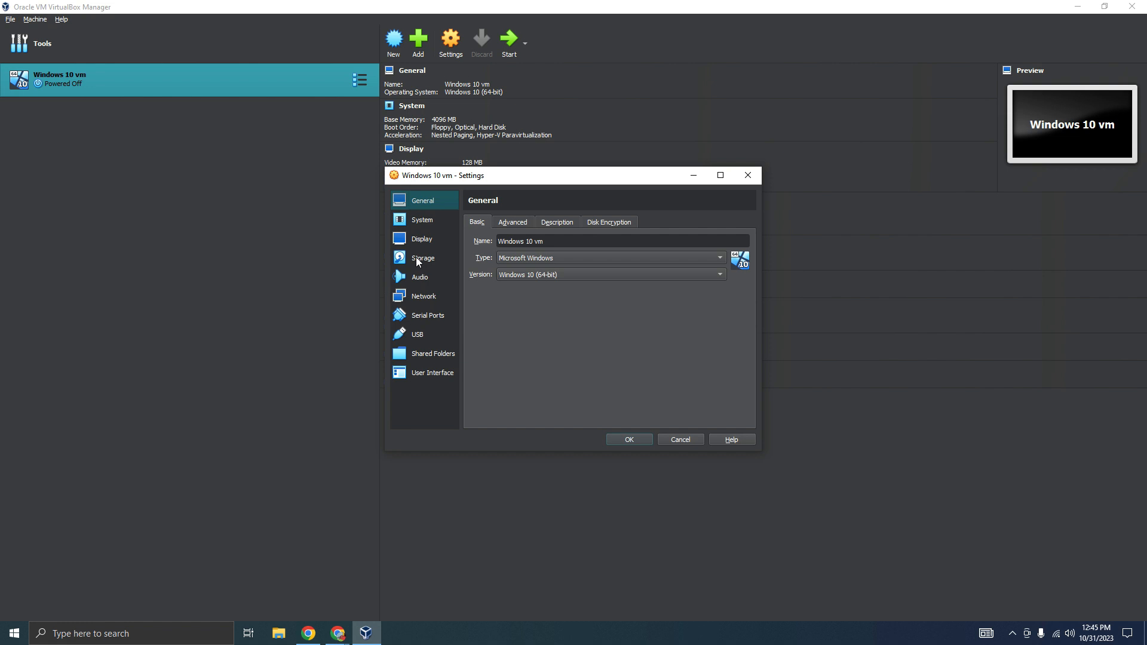
left_click(416, 257)
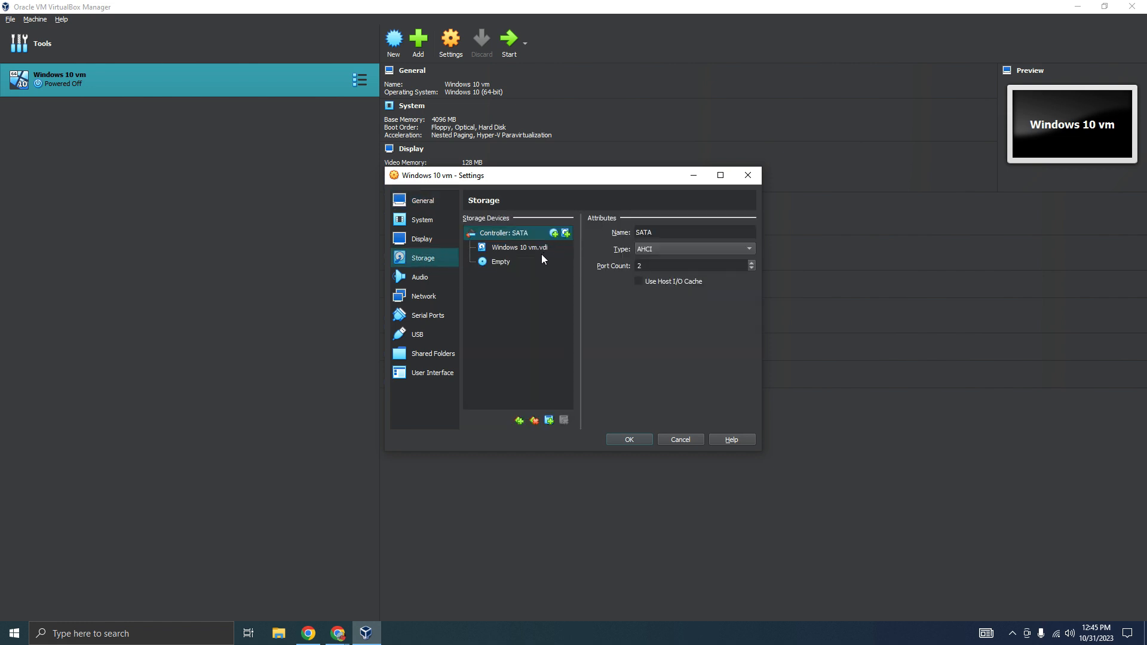
left_click(515, 264)
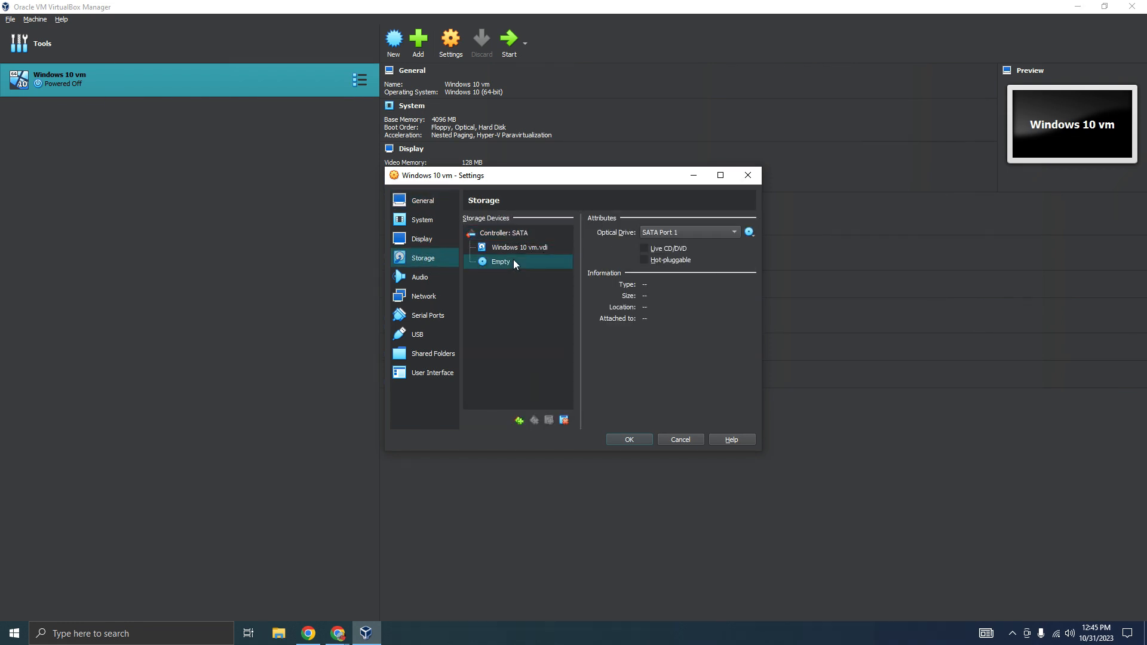
left_click(750, 233)
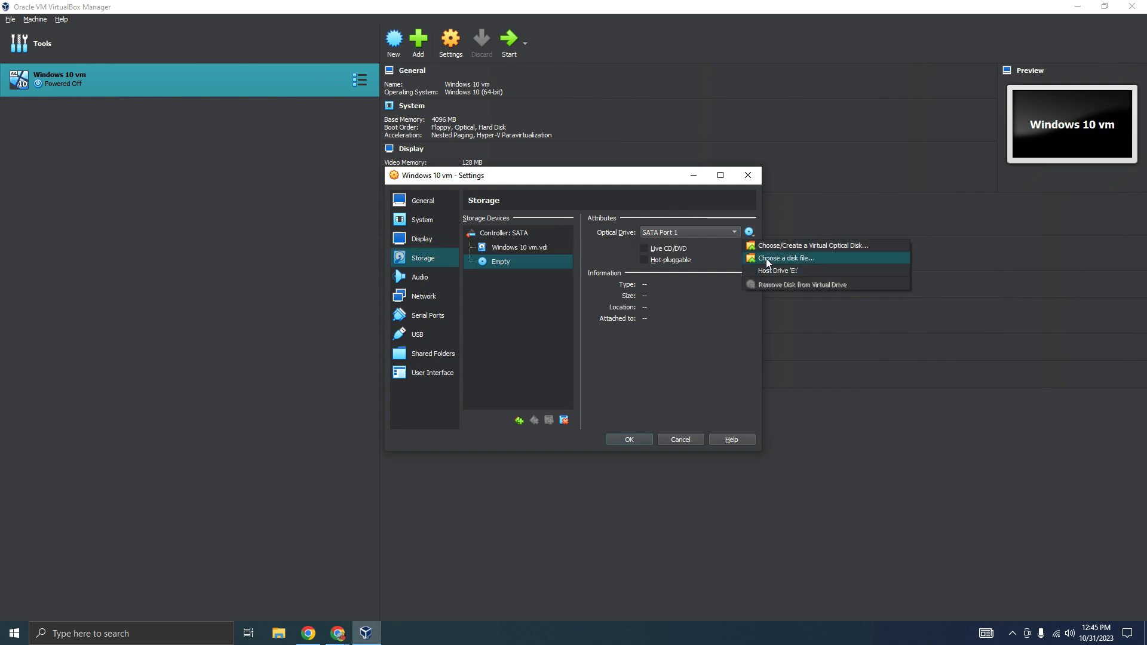
left_click(767, 263)
left_click(468, 293)
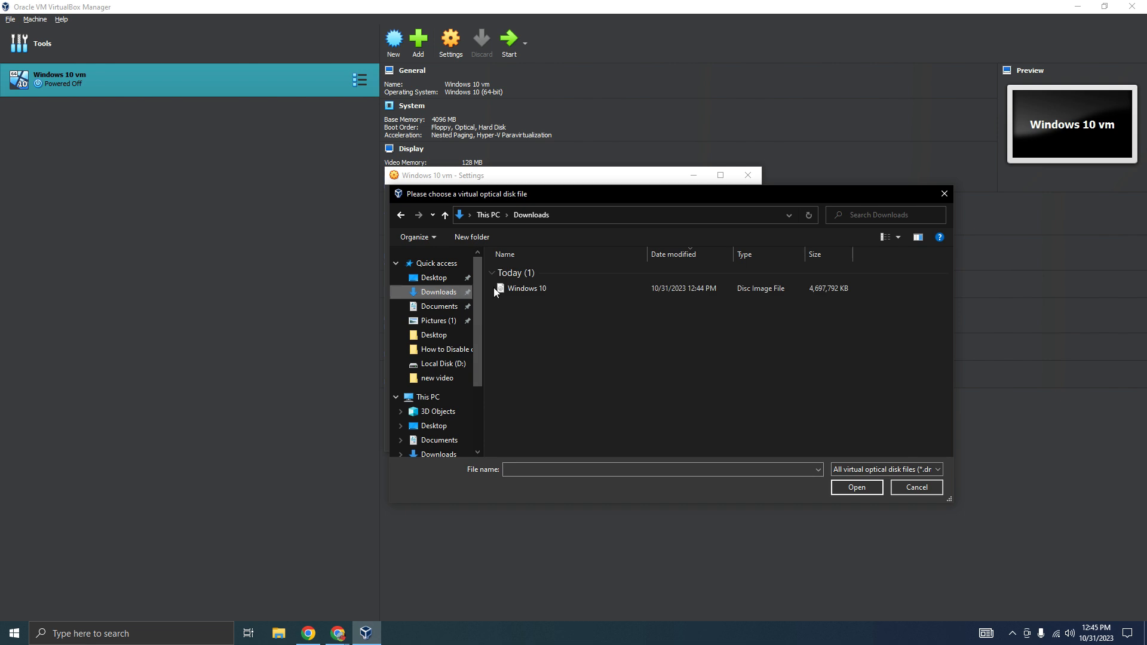
left_click(537, 289)
left_click(853, 485)
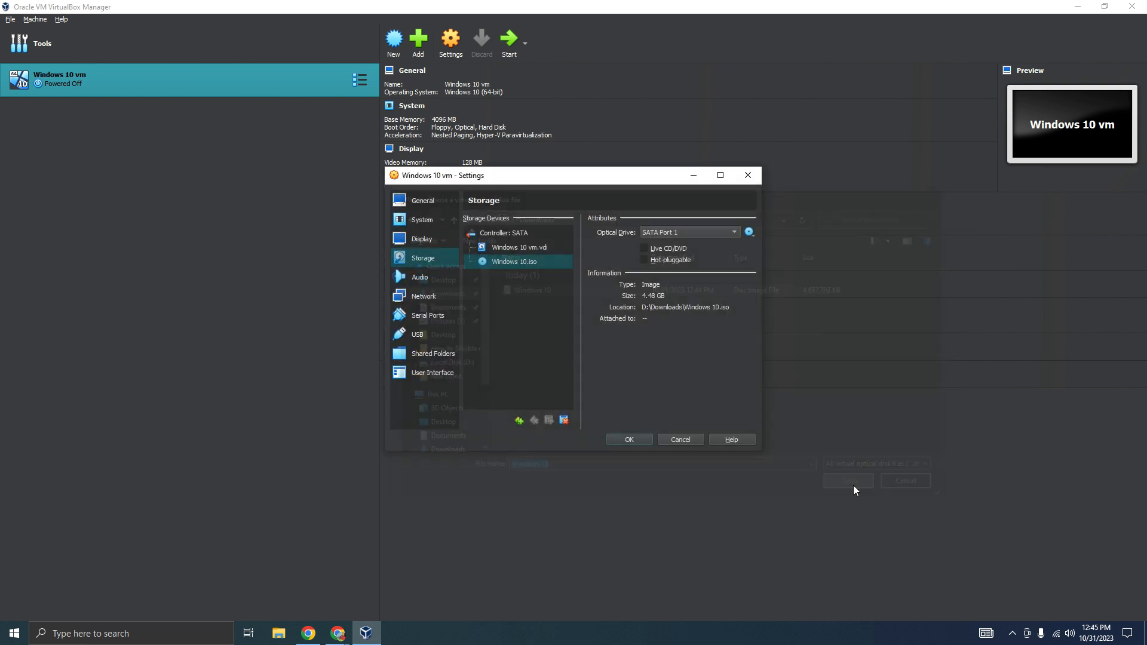
Apply the storage settings and, in the virtual machine's System settings, enable Optical as a boot device and move it to first in the boot order
left_click(628, 440)
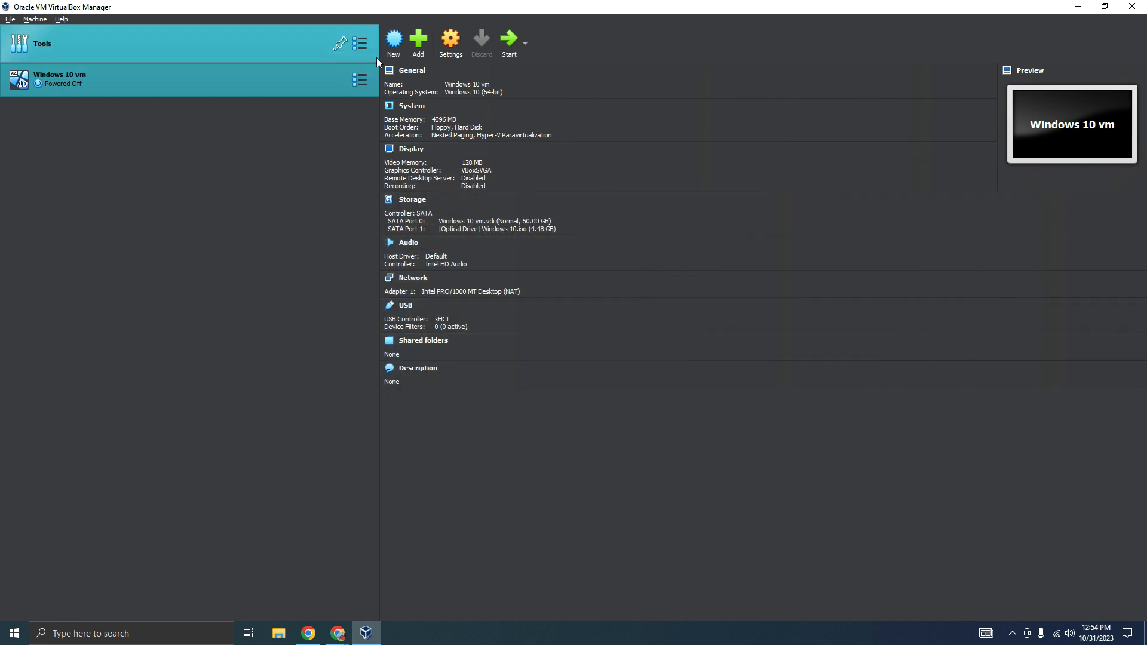
right_click(324, 79)
left_click(342, 101)
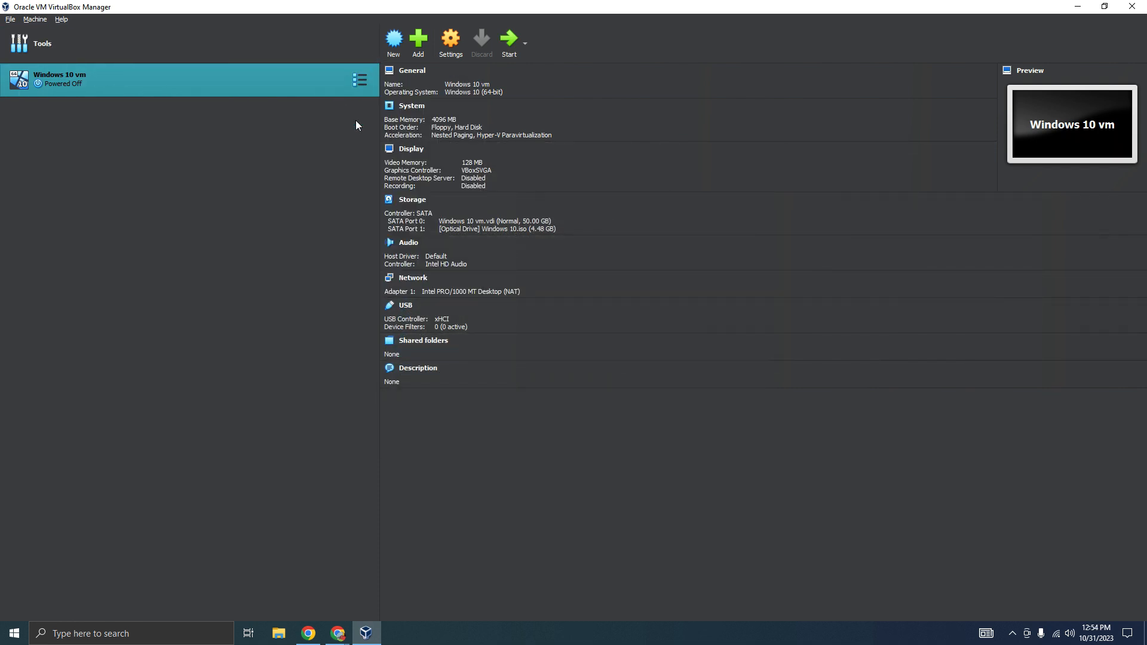
left_click(423, 220)
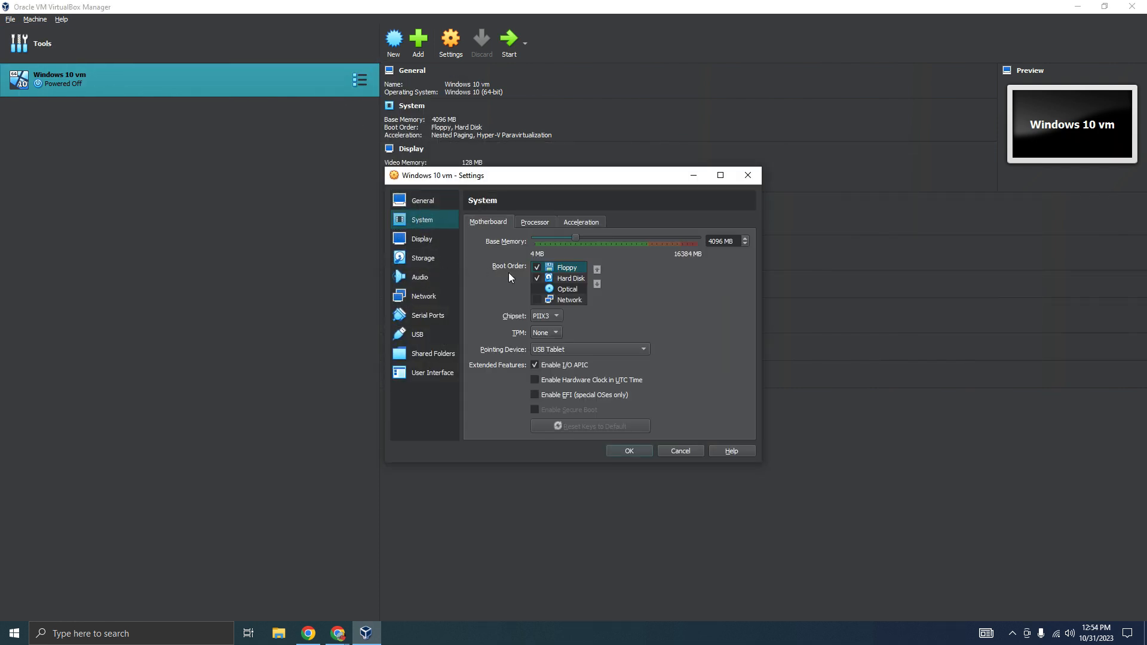
left_click(580, 289)
left_click(597, 269)
left_click(597, 269)
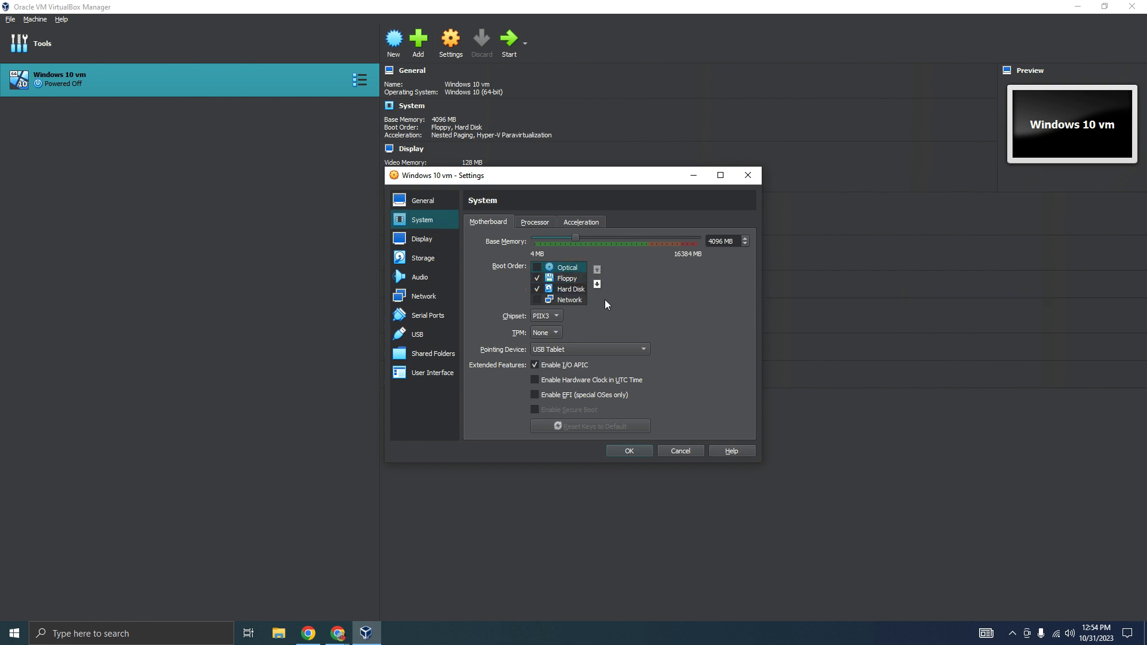
left_click(537, 268)
left_click(730, 452)
left_click(847, 87)
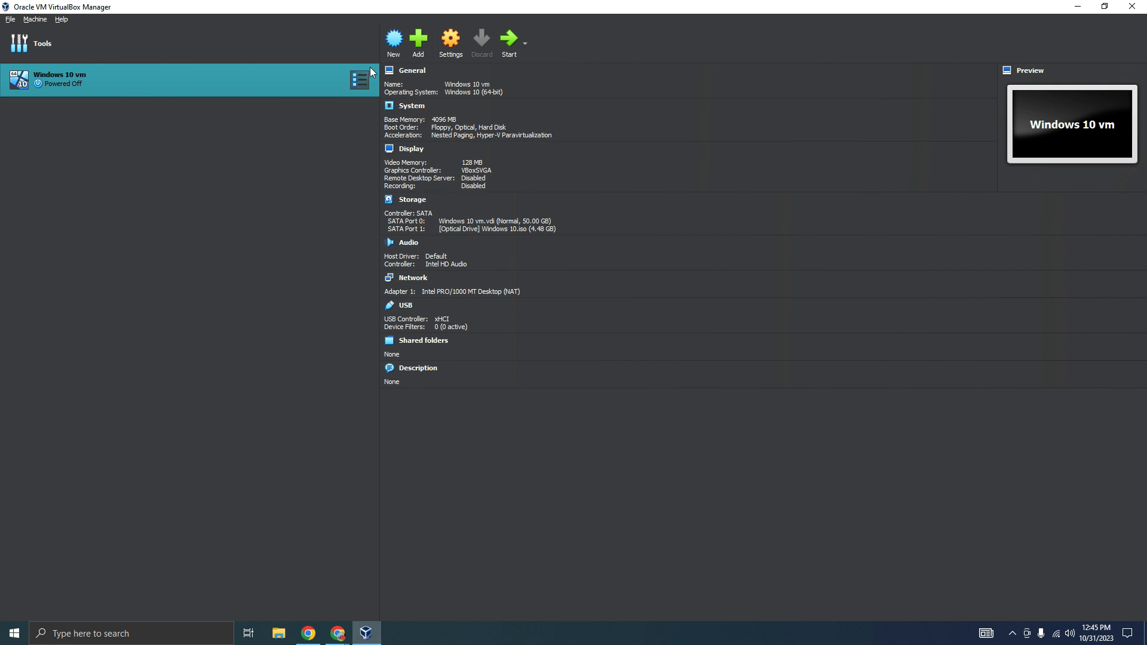
Start the Windows 10 vm and begin the Windows installation with English (United States) language and format and the US keyboard
left_click(508, 43)
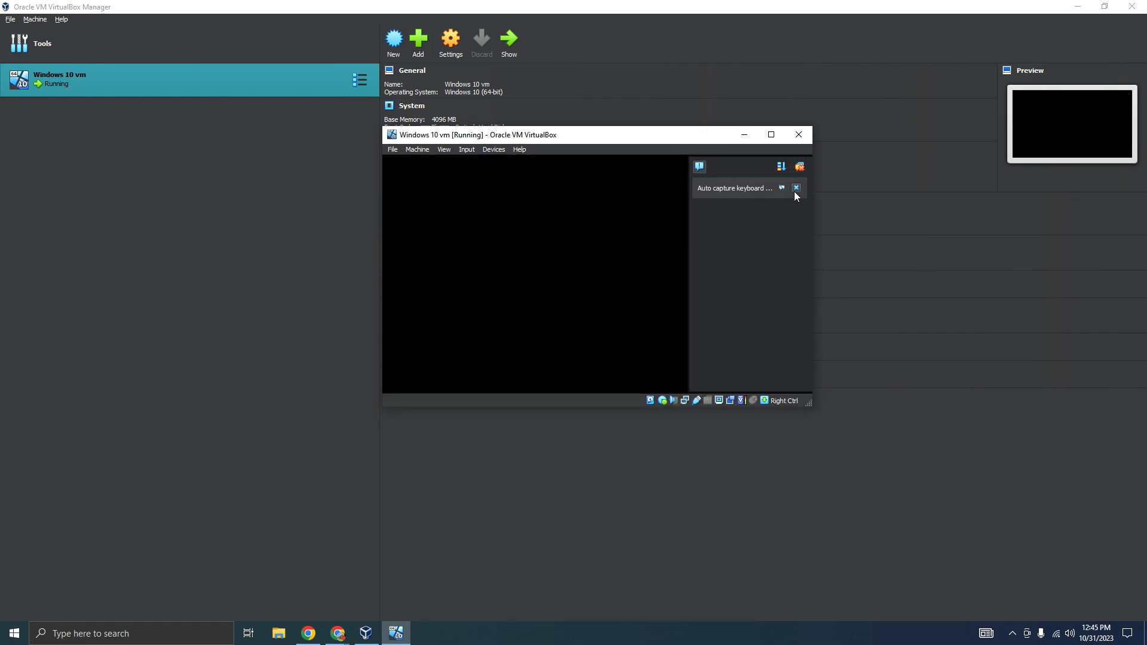
left_click(796, 188)
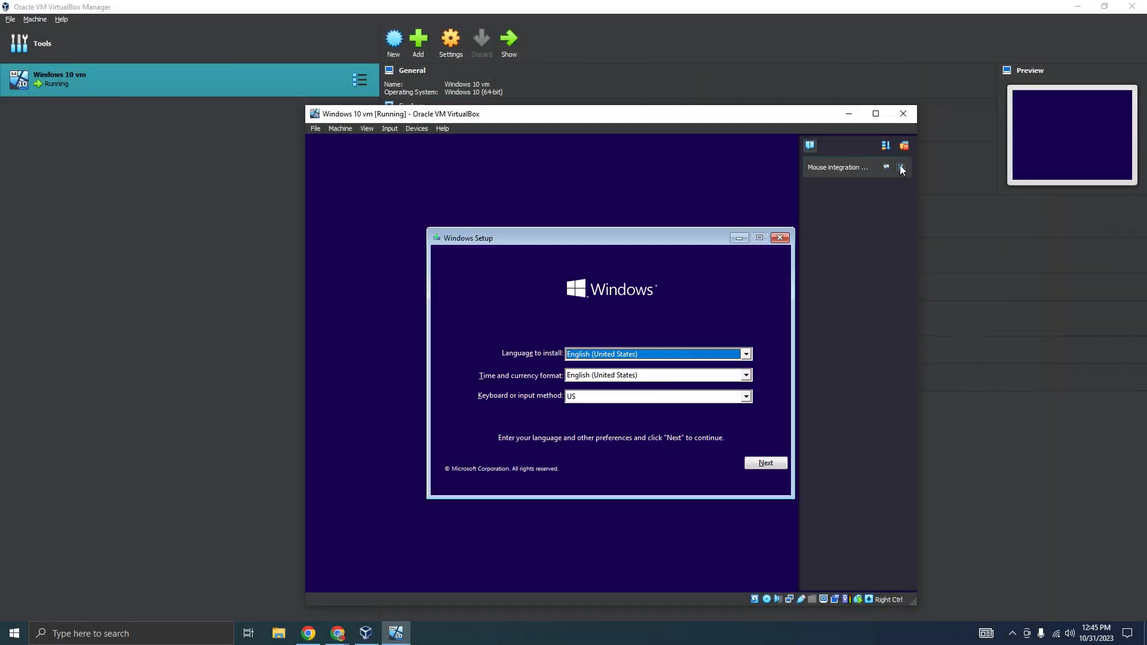
left_click(902, 168)
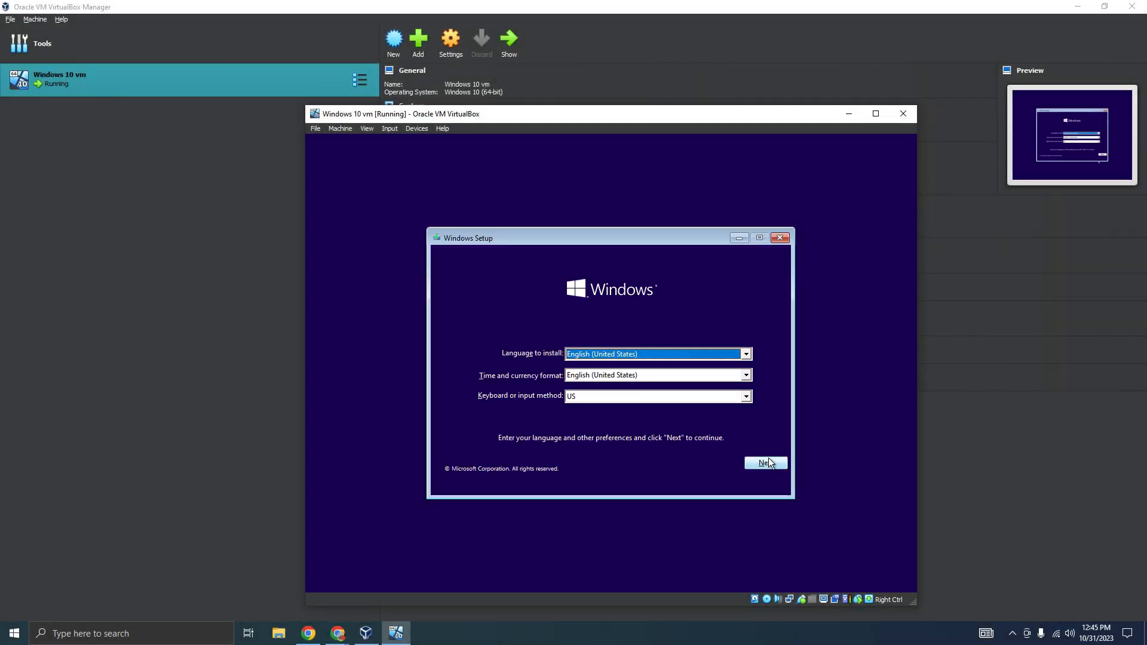
left_click(765, 461)
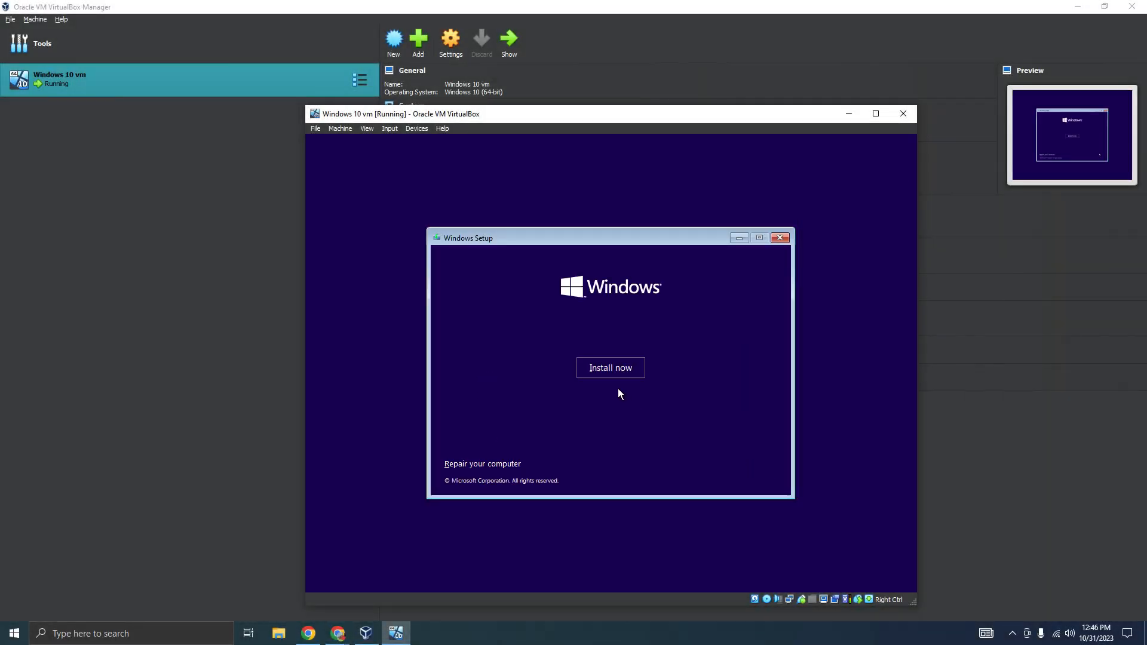
left_click(625, 370)
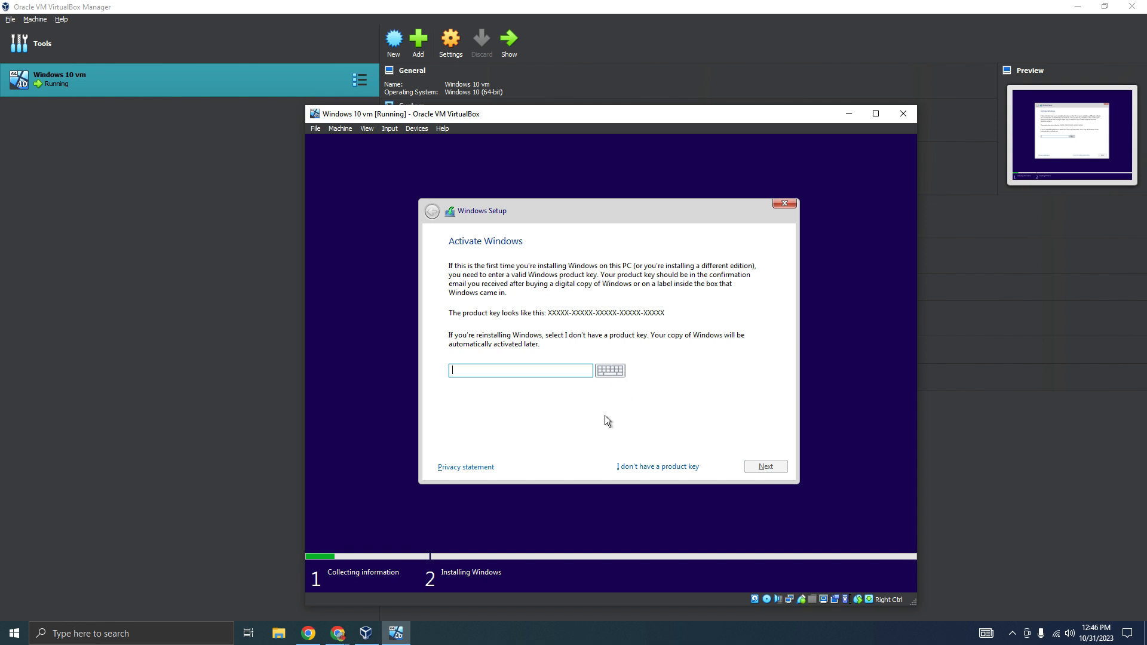
Continue setup without a product key, choose Windows 10 Home as the operating system, and accept the license terms
left_click(645, 466)
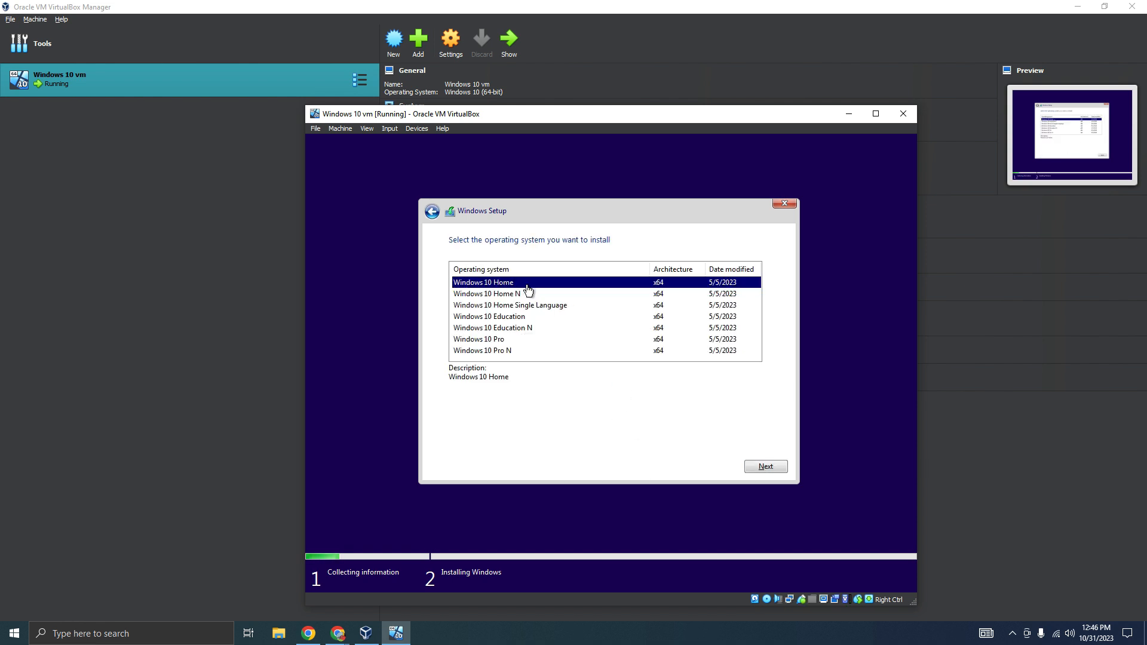
left_click(768, 467)
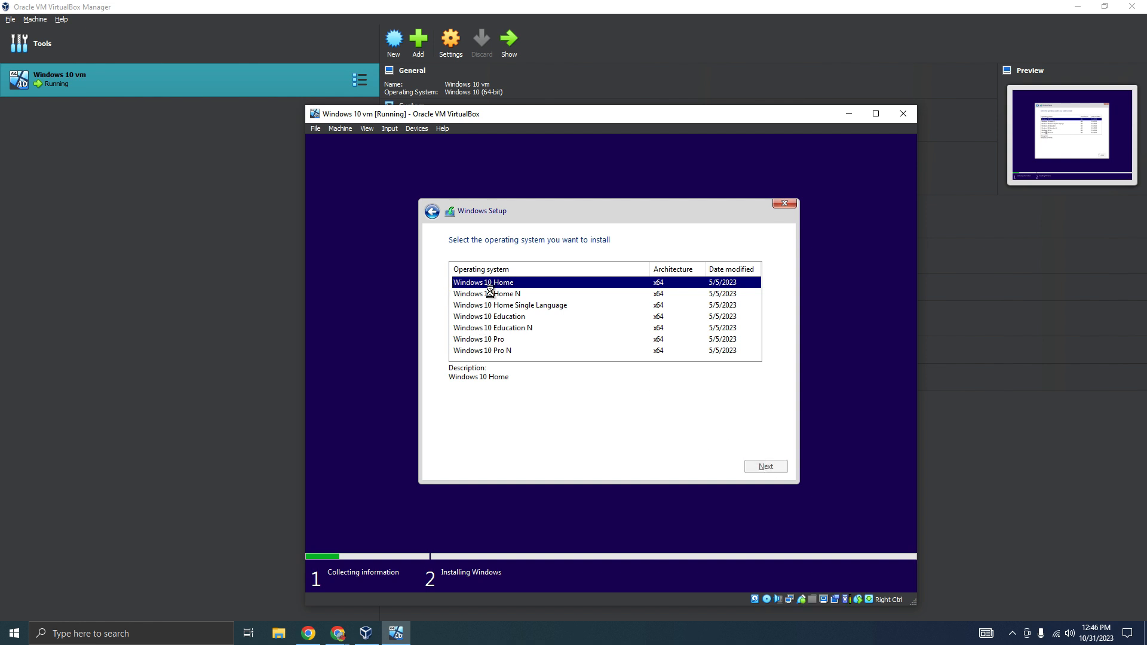
left_click(469, 439)
left_click_drag(767, 278, 771, 440)
left_click(766, 466)
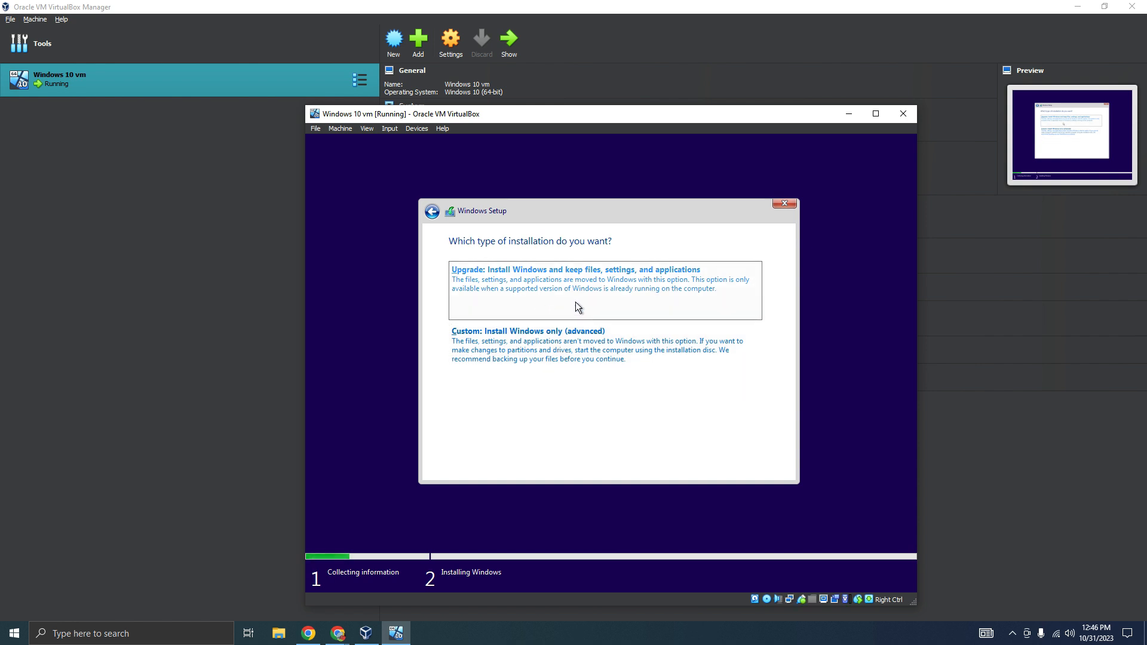
Run a custom Windows-only installation on Drive 0 Unallocated Space and restart the virtual machine once the files are installed
left_click(598, 363)
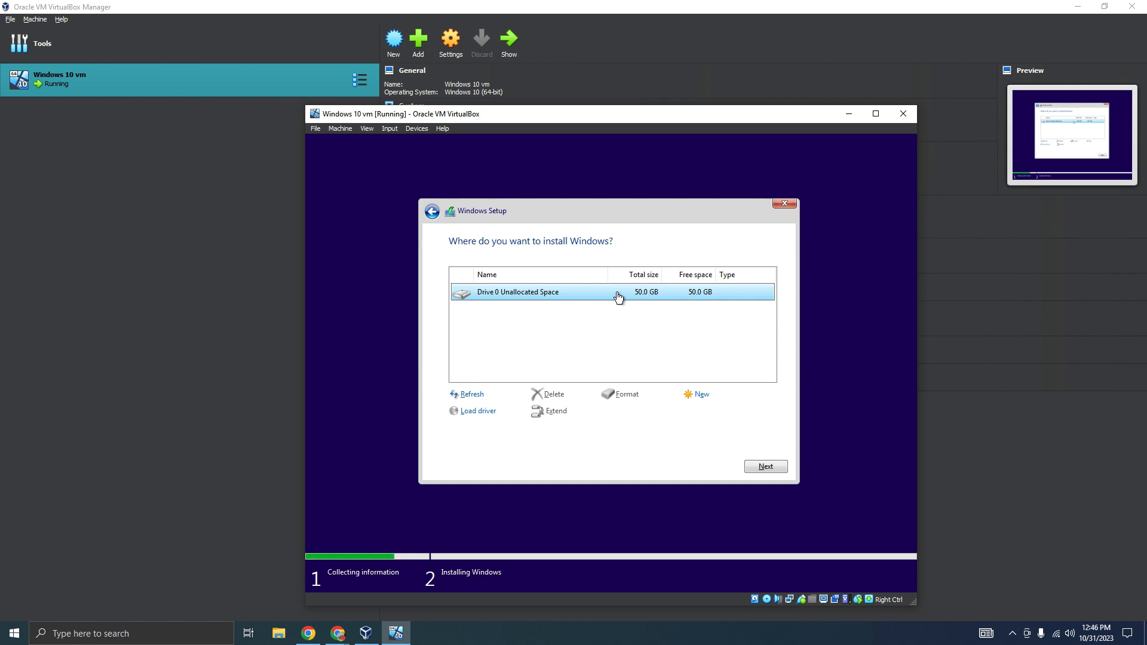
left_click(766, 466)
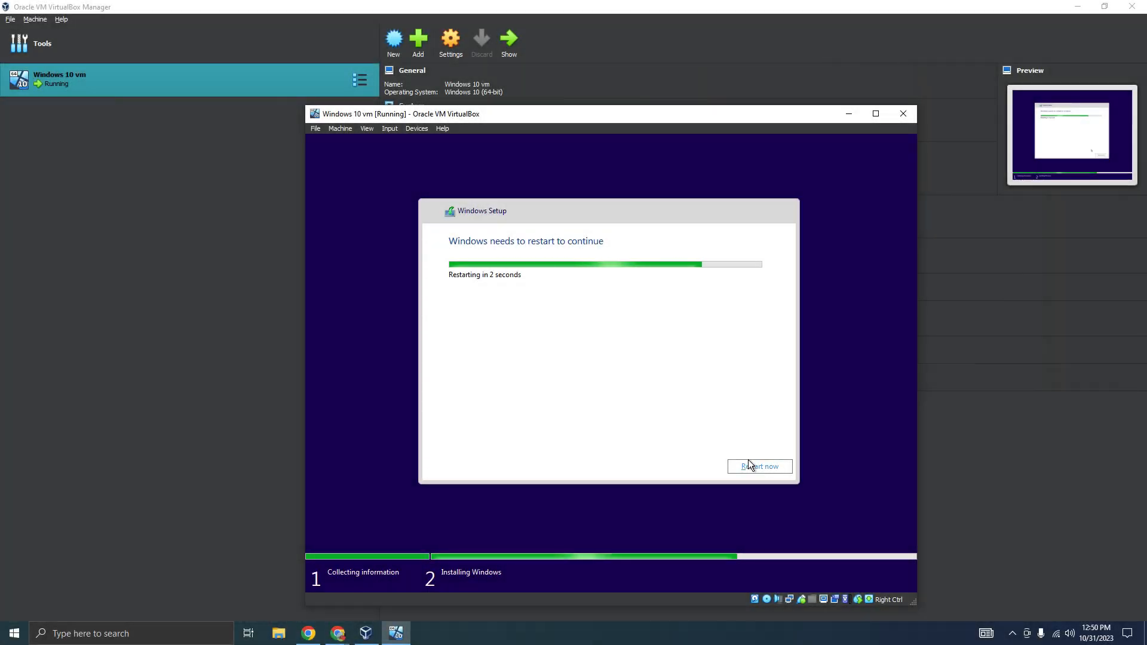
left_click(752, 466)
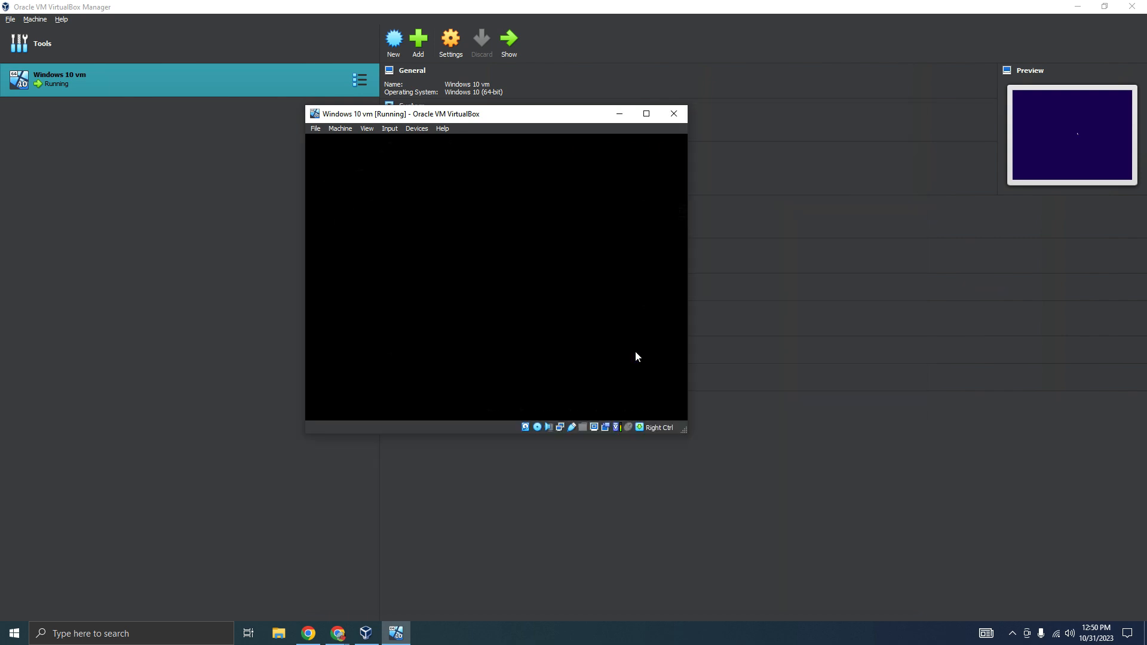
Reposition and enlarge the rebooting virtual machine's window and decline the mouse capture without booting from the disc
left_click_drag(513, 115, 536, 152)
left_click_drag(754, 420, 841, 512)
left_click(623, 316)
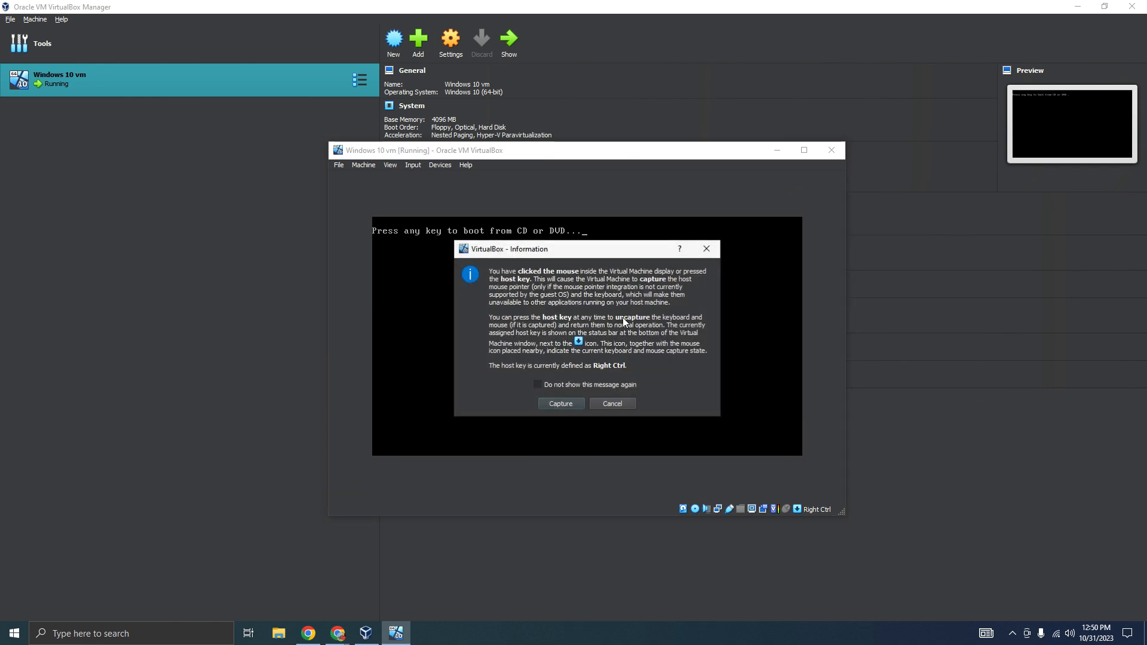
left_click(612, 405)
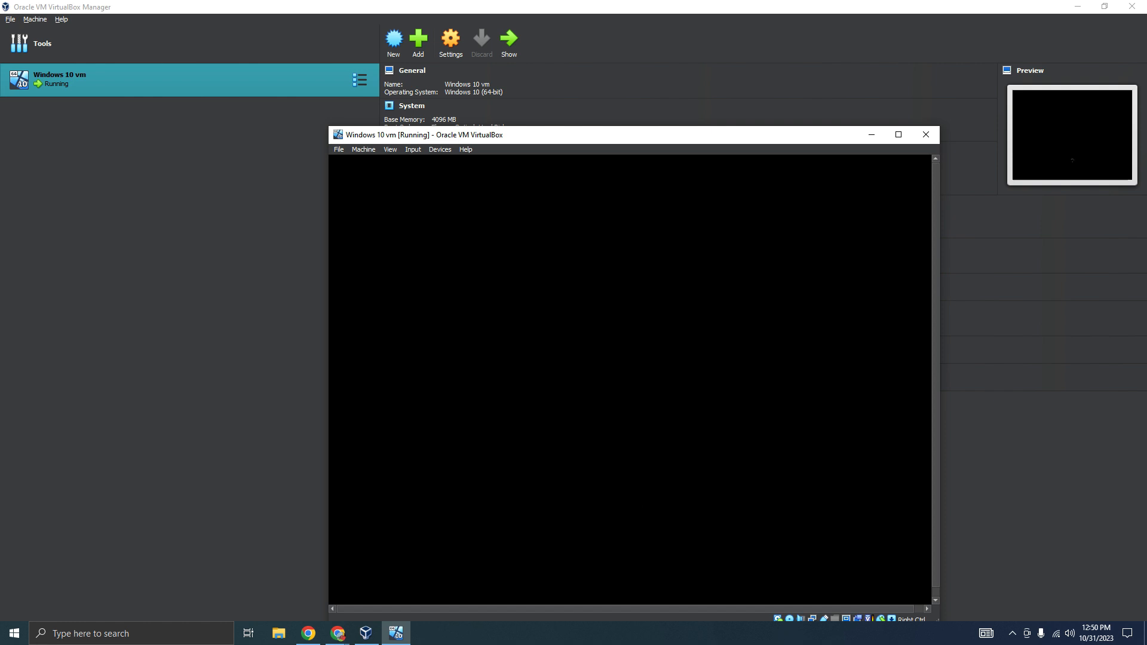
Bring the virtual machine back to a floating window, clear the VirtualBox Manager off the desktop, and move the window fully into view
left_click_drag(568, 136, 568, 112)
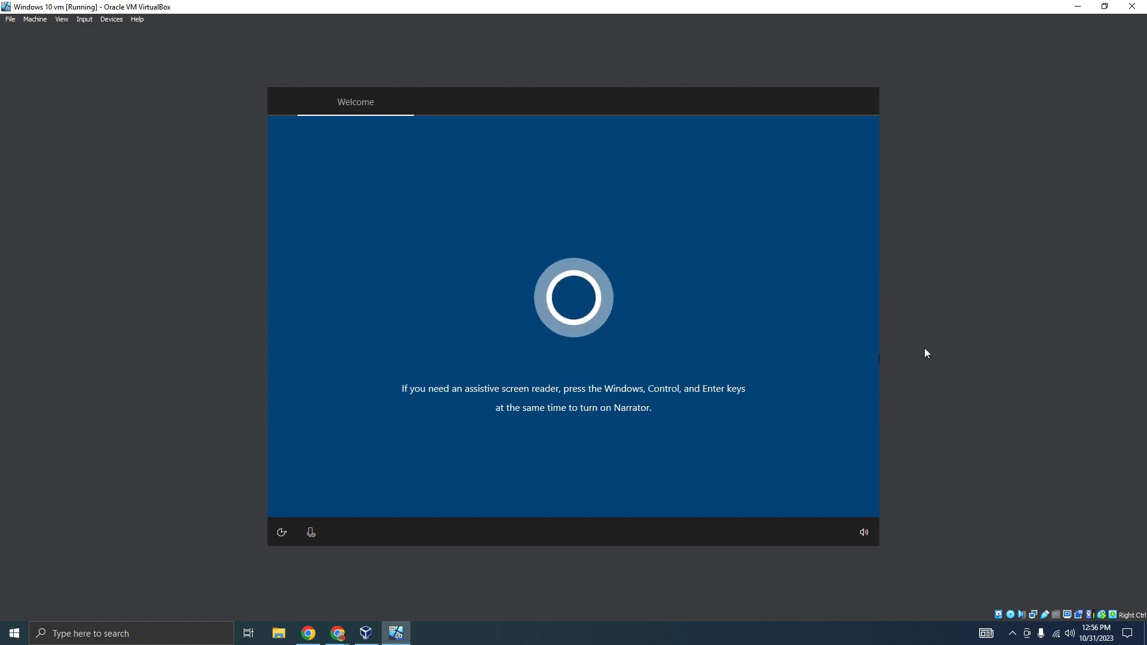
left_click(1105, 6)
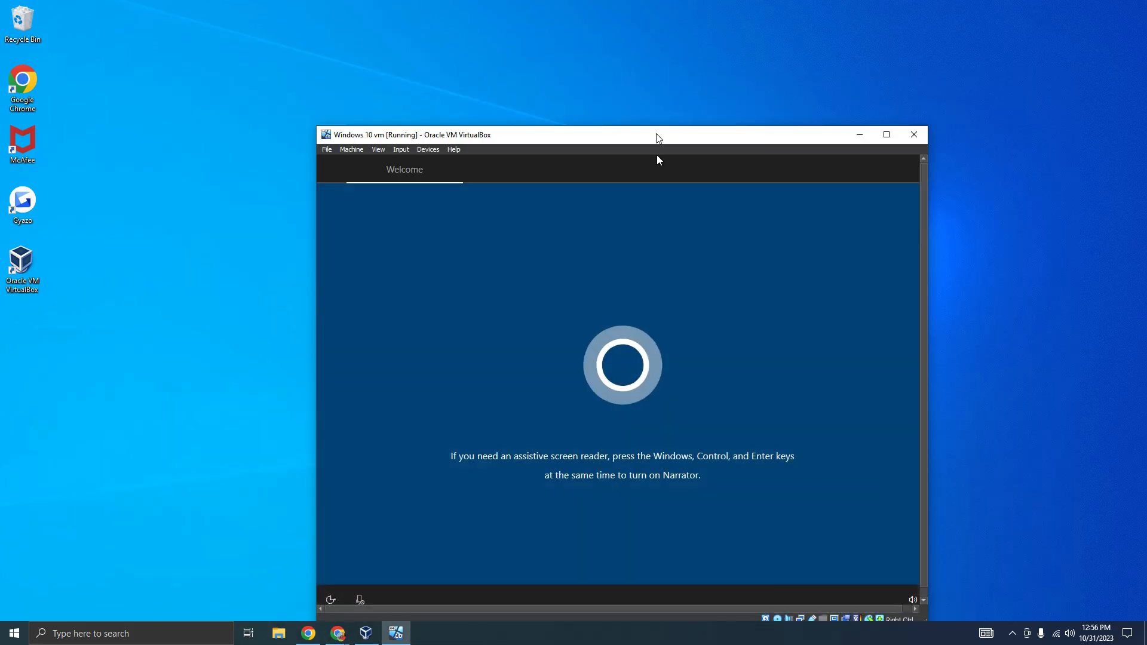
left_click_drag(657, 137, 619, 56)
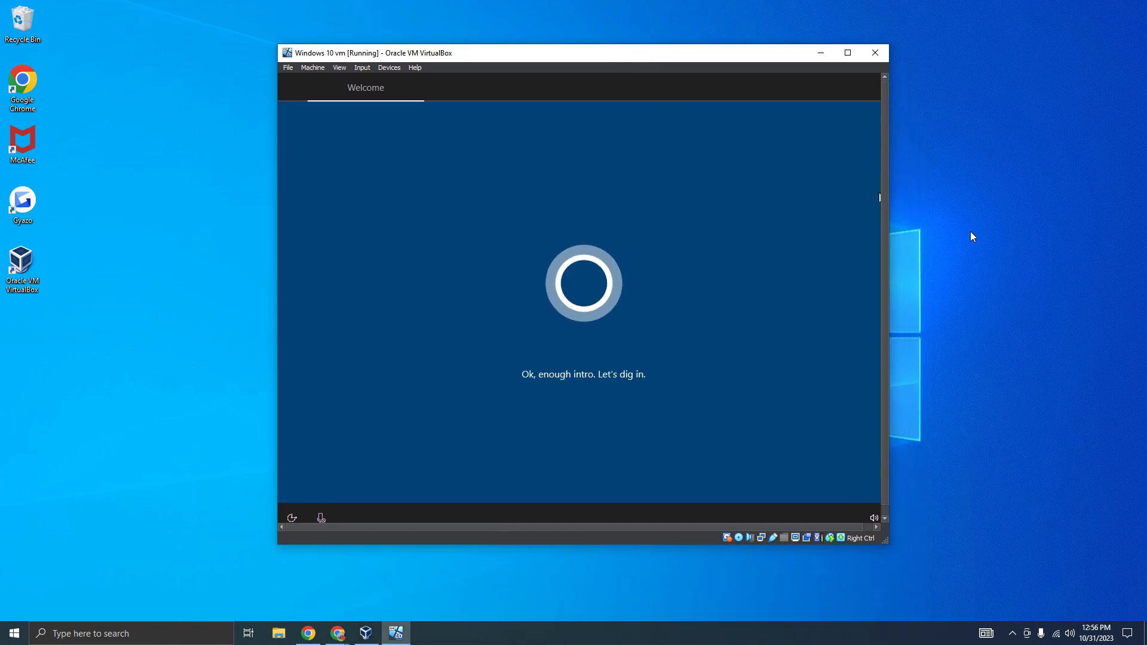